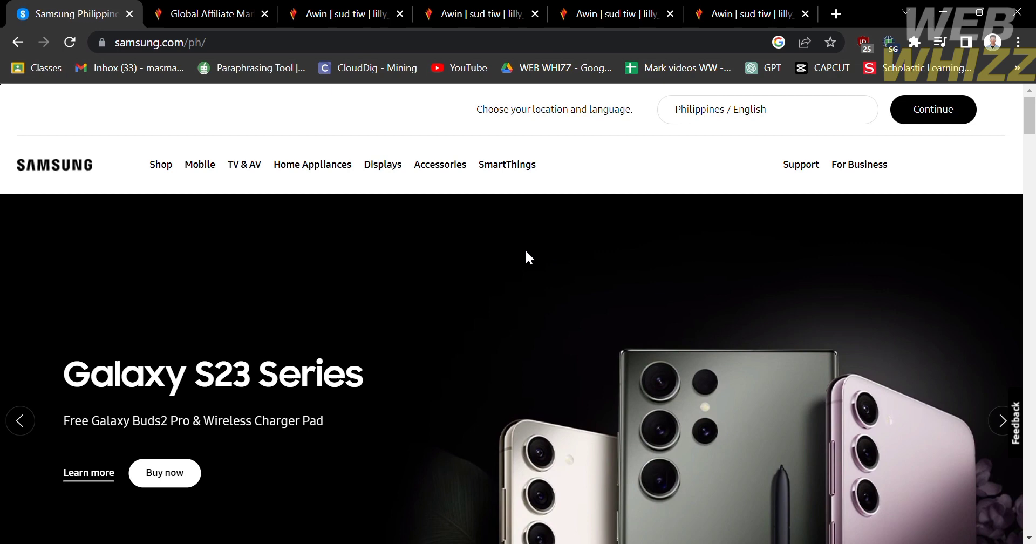
- Scroll through the product sections of the Samsung Philippines homepage
scroll(430, 397, down, 3)
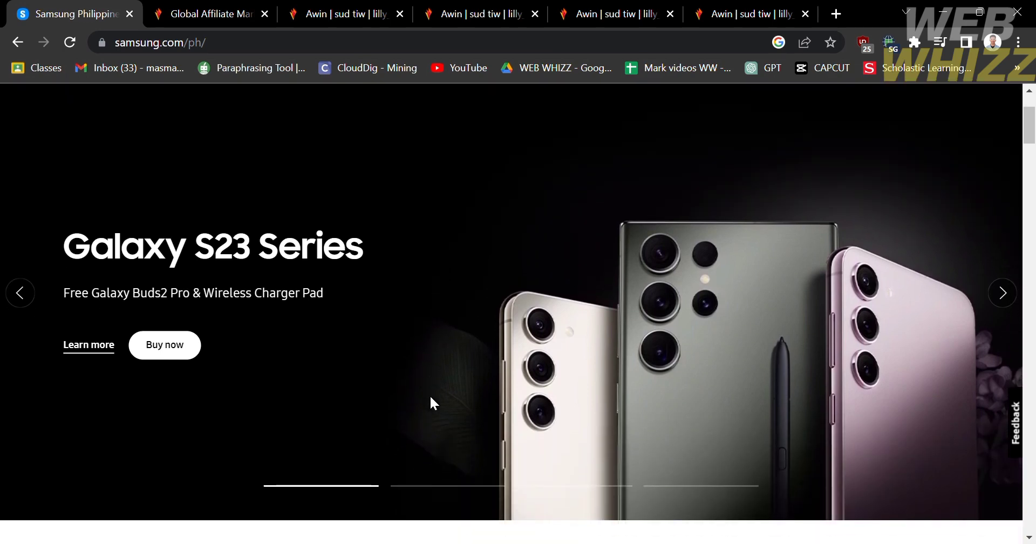
scroll(431, 398, up, 3)
scroll(431, 399, down, 8)
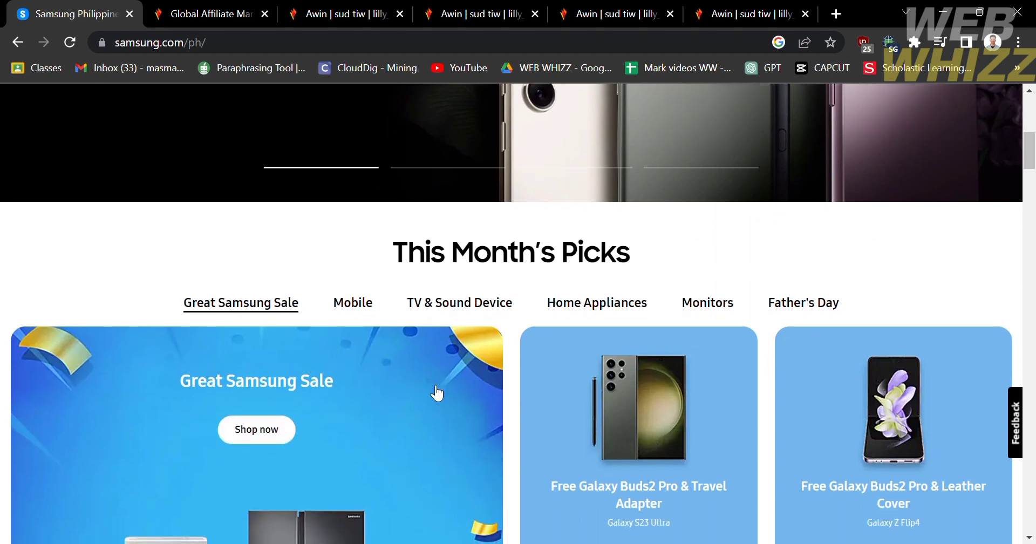
scroll(435, 393, up, 1)
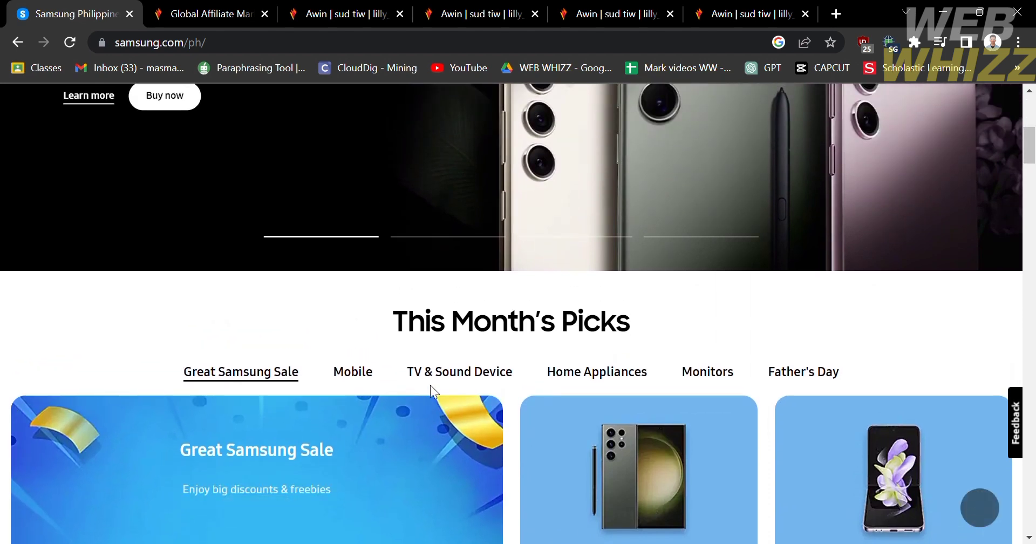
scroll(431, 385, down, 1)
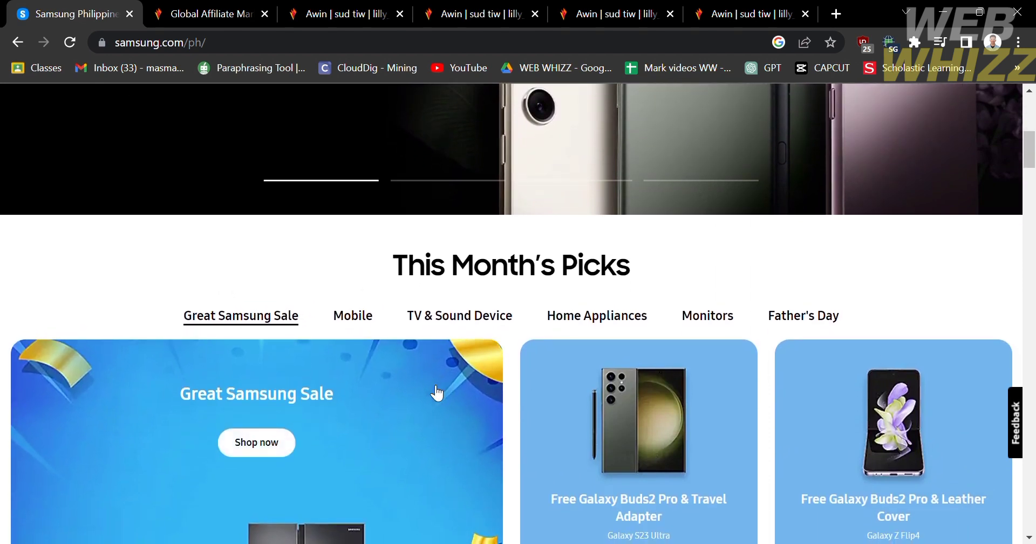
scroll(437, 393, down, 10)
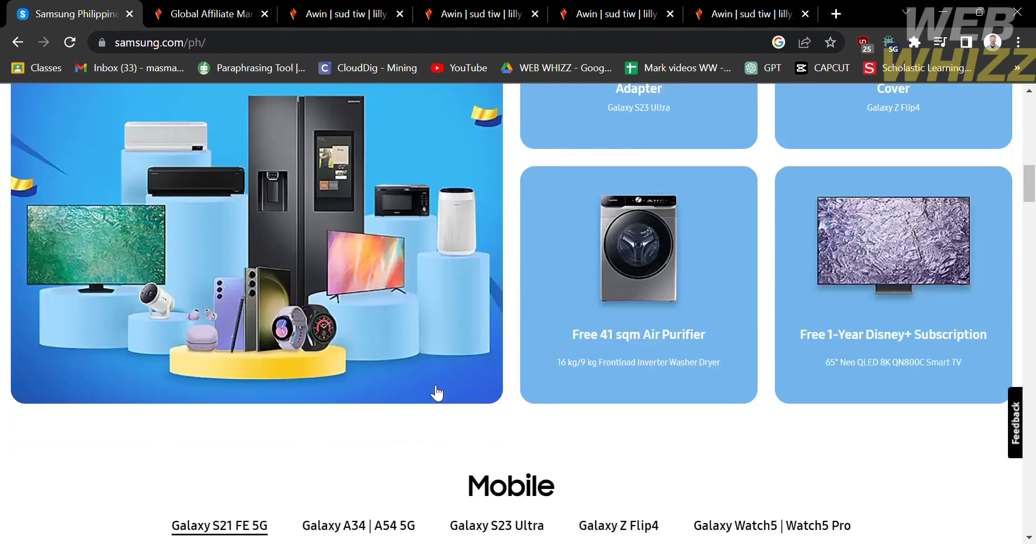
scroll(430, 384, down, 4)
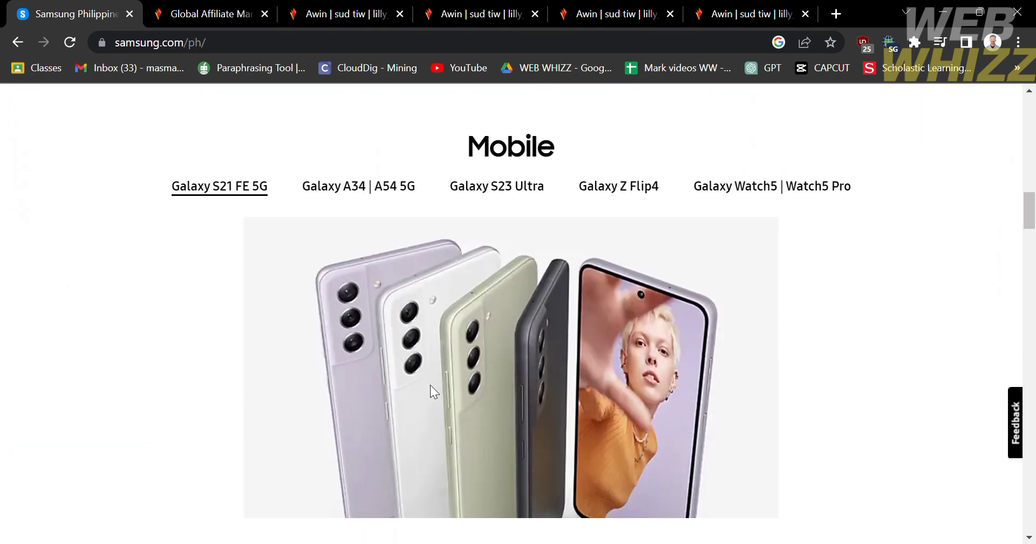
scroll(429, 384, down, 5)
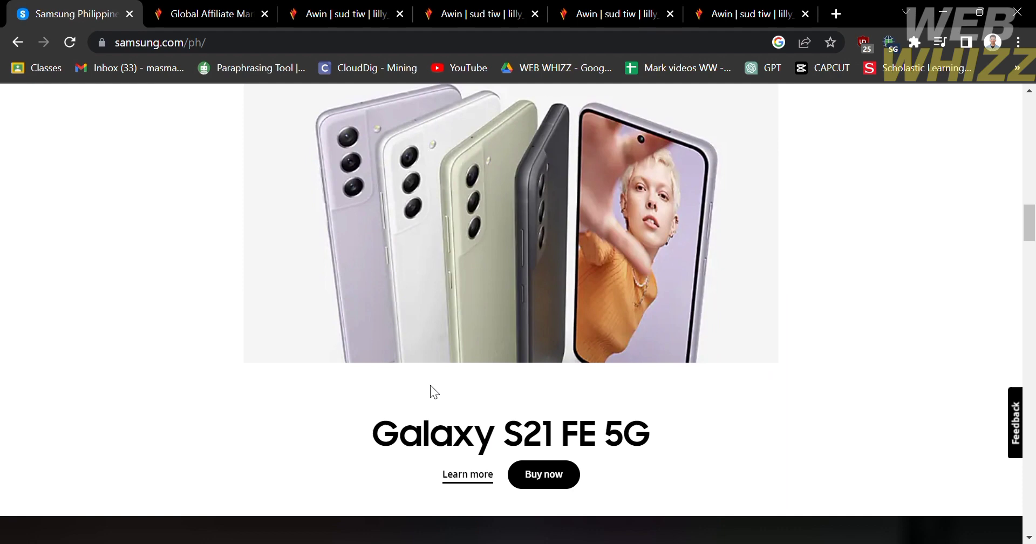
scroll(430, 391, down, 1)
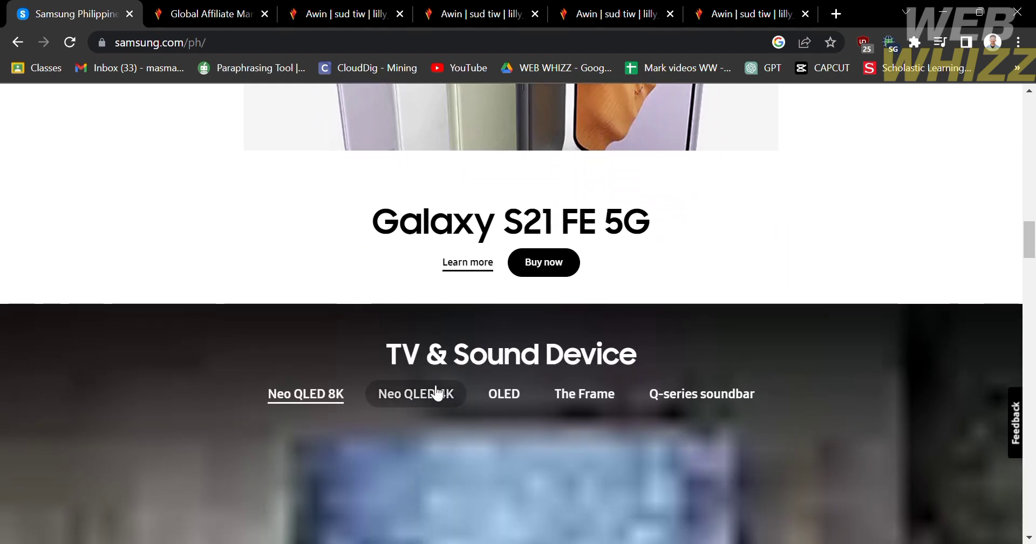
scroll(430, 385, down, 3)
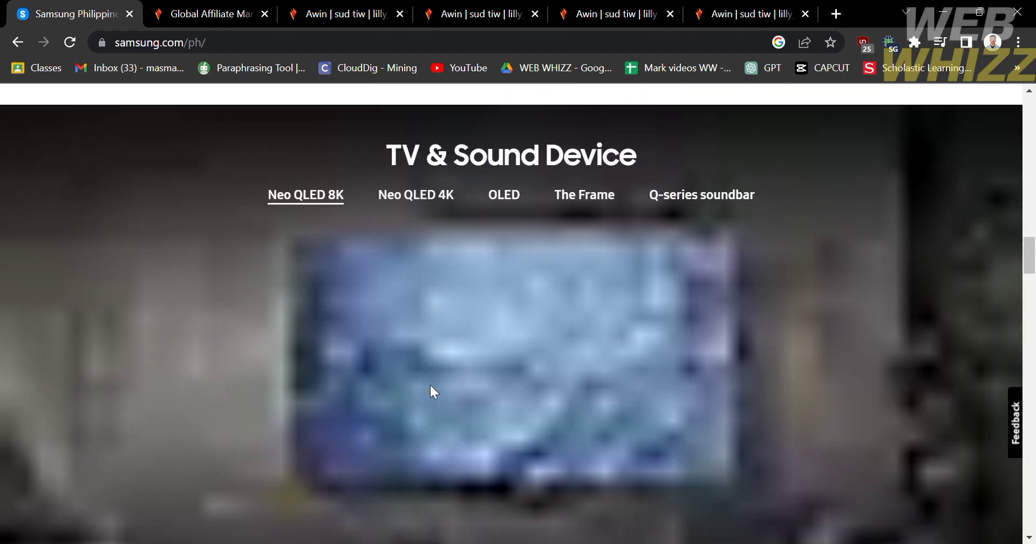
scroll(429, 383, down, 6)
scroll(429, 384, down, 8)
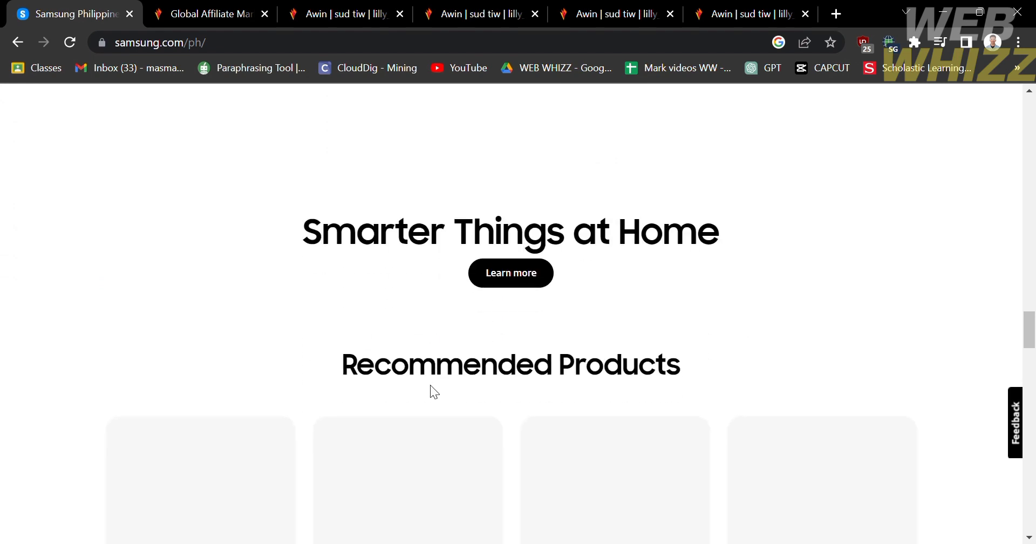
scroll(430, 384, down, 20)
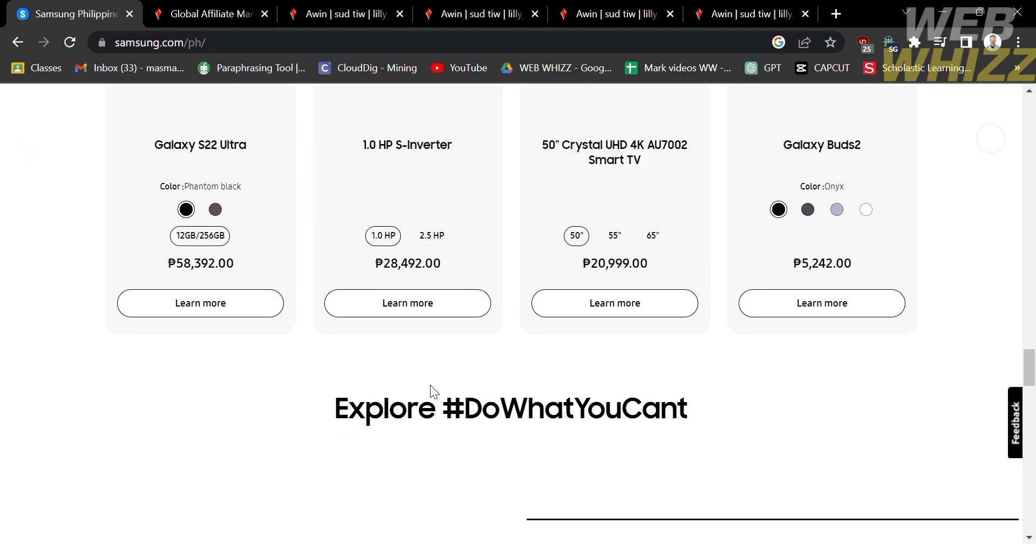
scroll(430, 385, up, 20)
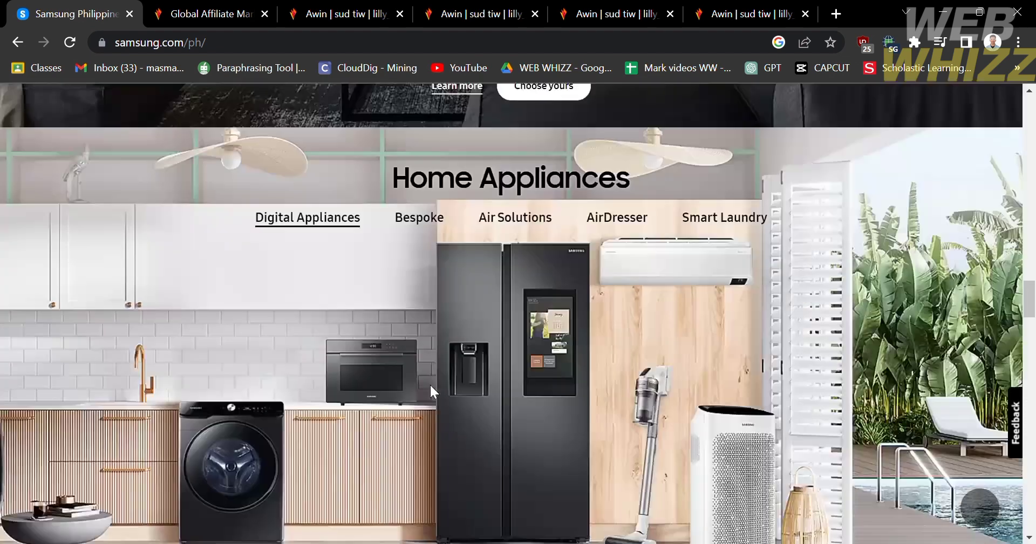
scroll(432, 385, up, 8)
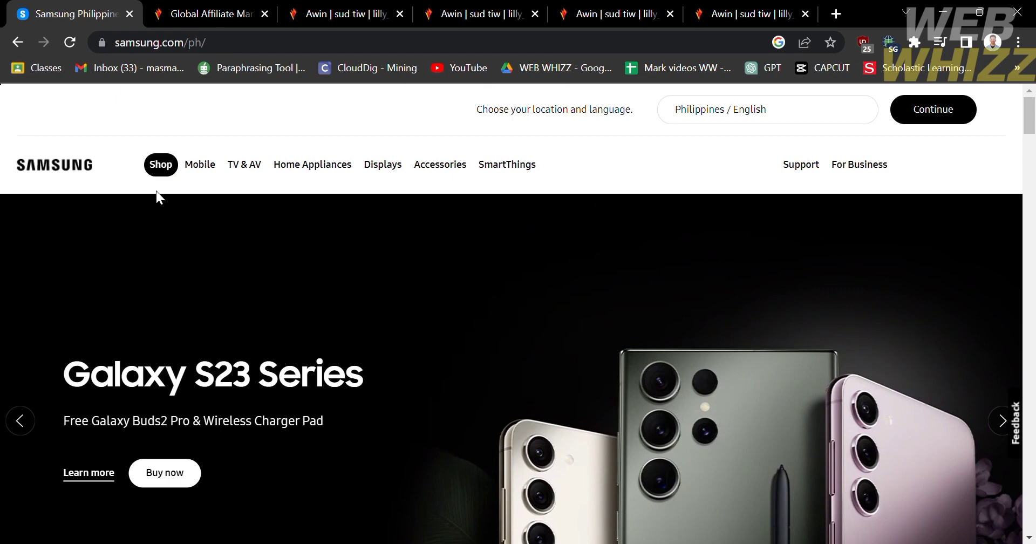
- Look over the Shop and Displays menus, then switch to the Awin homepage tab
mouse_move(162, 183)
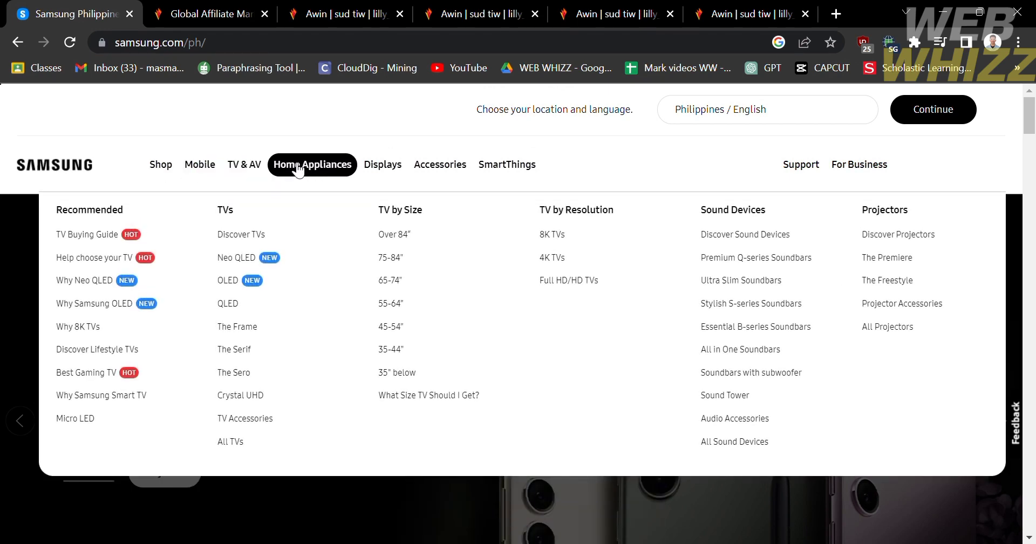
mouse_move(371, 164)
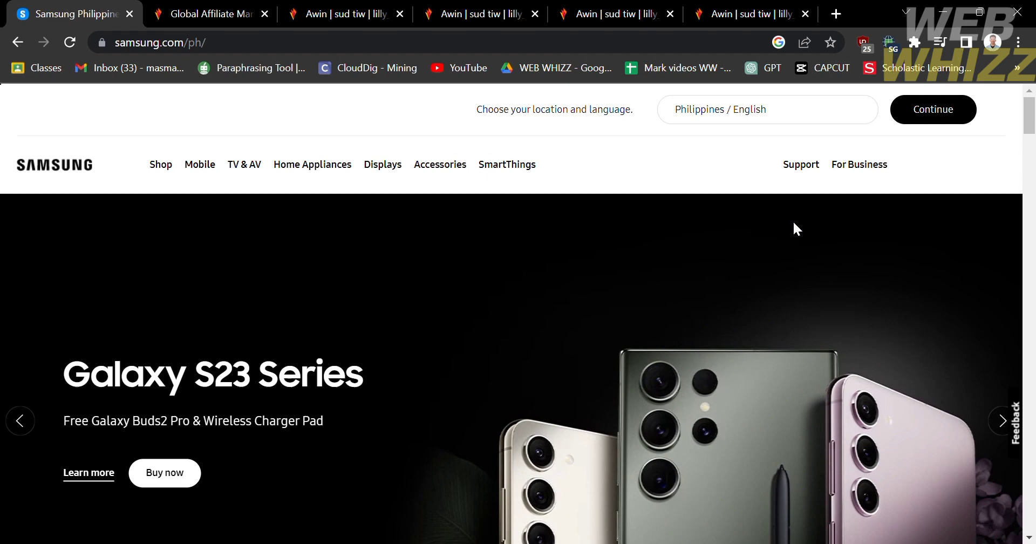
scroll(793, 229, down, 2)
scroll(793, 229, up, 2)
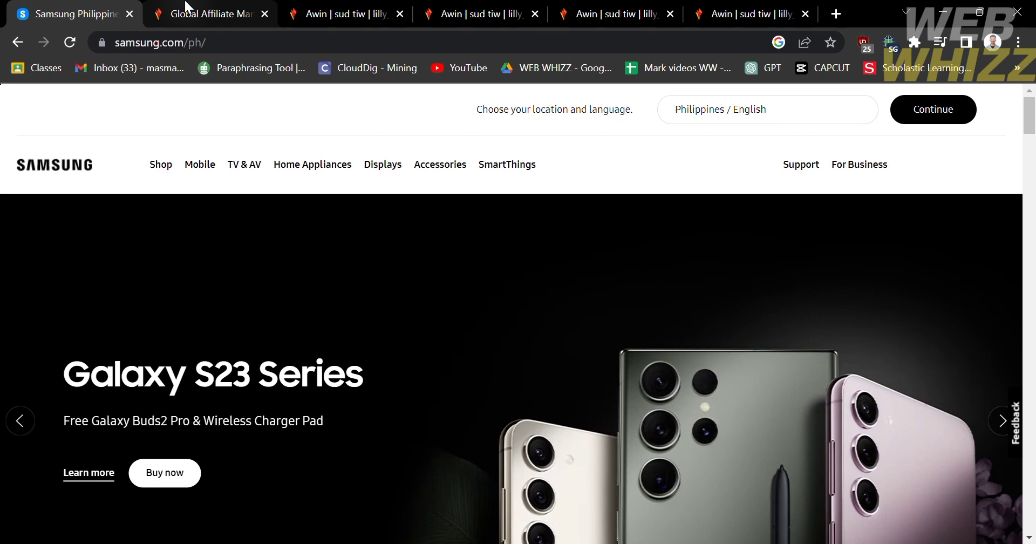
click(186, 4)
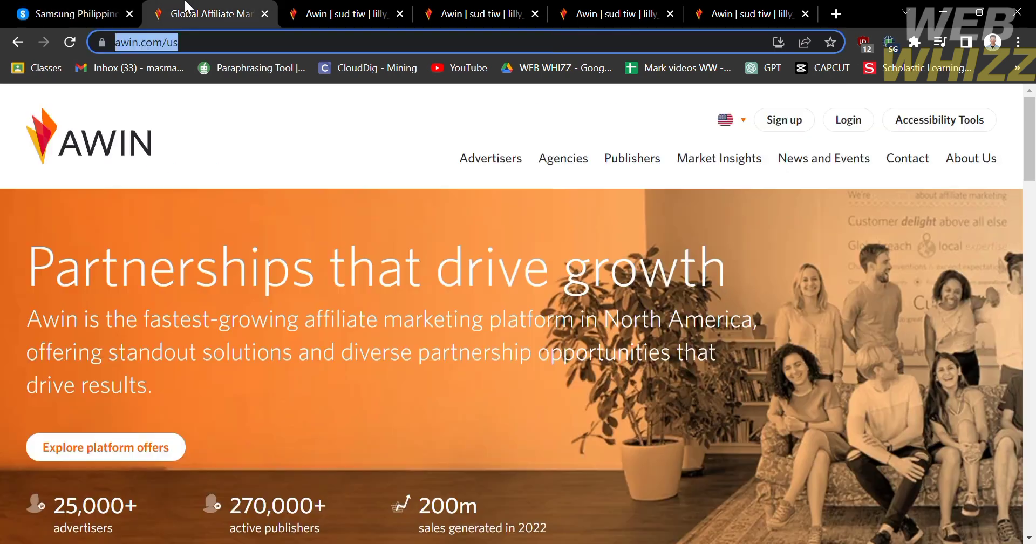
click(319, 169)
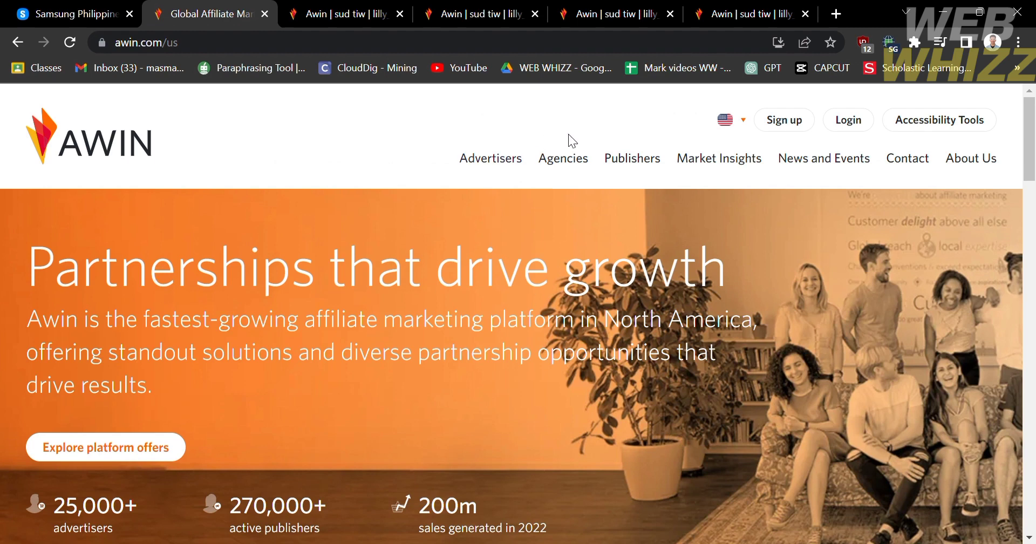
scroll(495, 374, down, 1)
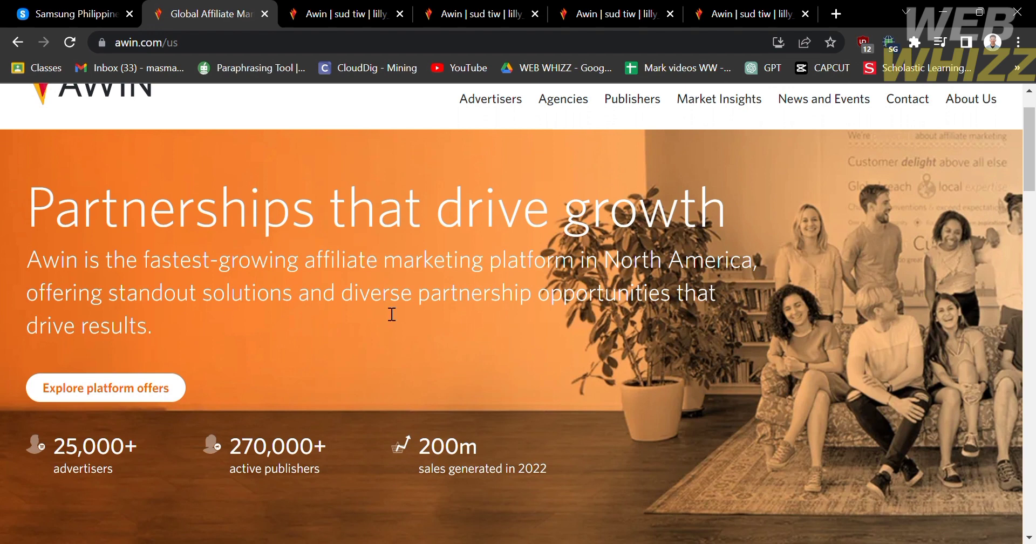
scroll(682, 317, down, 4)
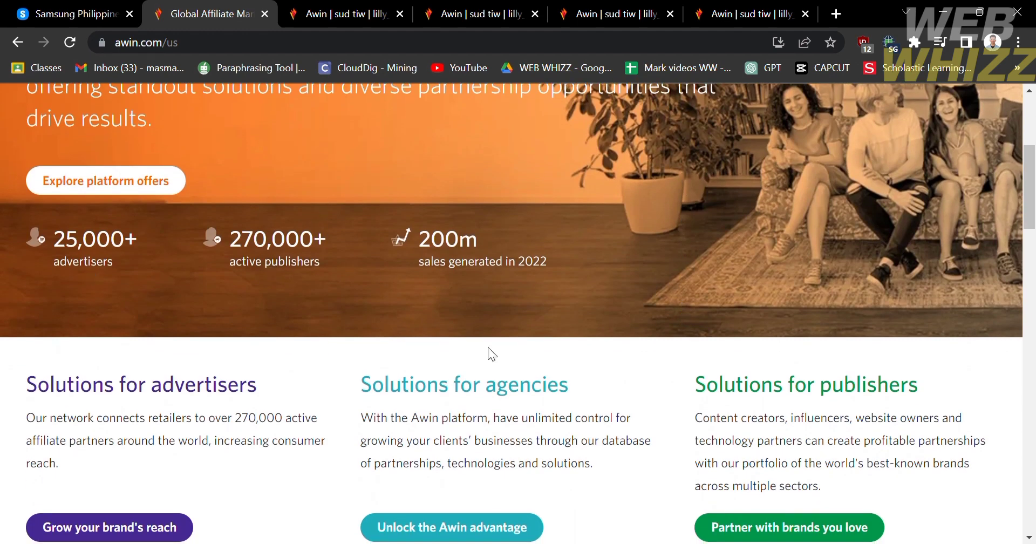
scroll(489, 356, down, 2)
scroll(491, 365, down, 1)
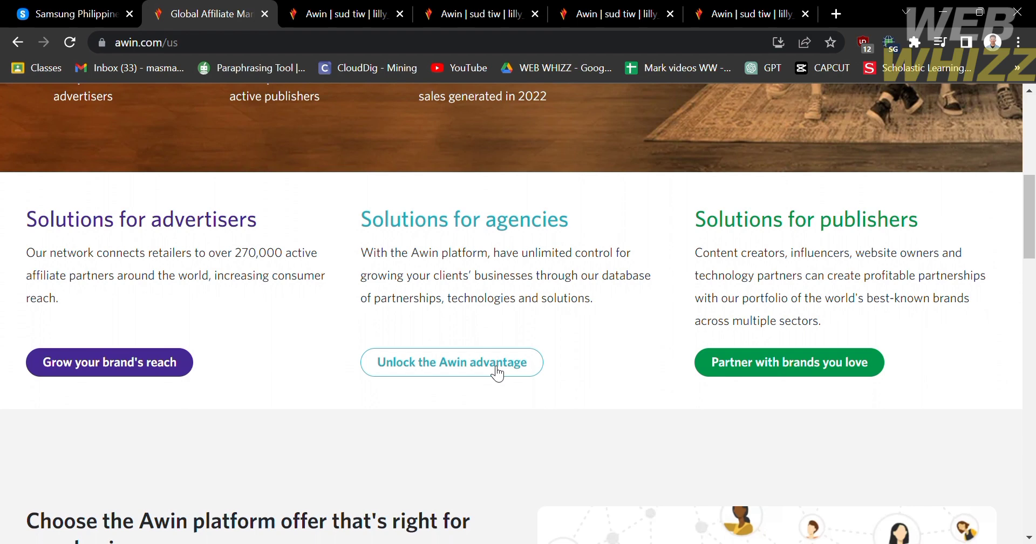
scroll(497, 374, down, 2)
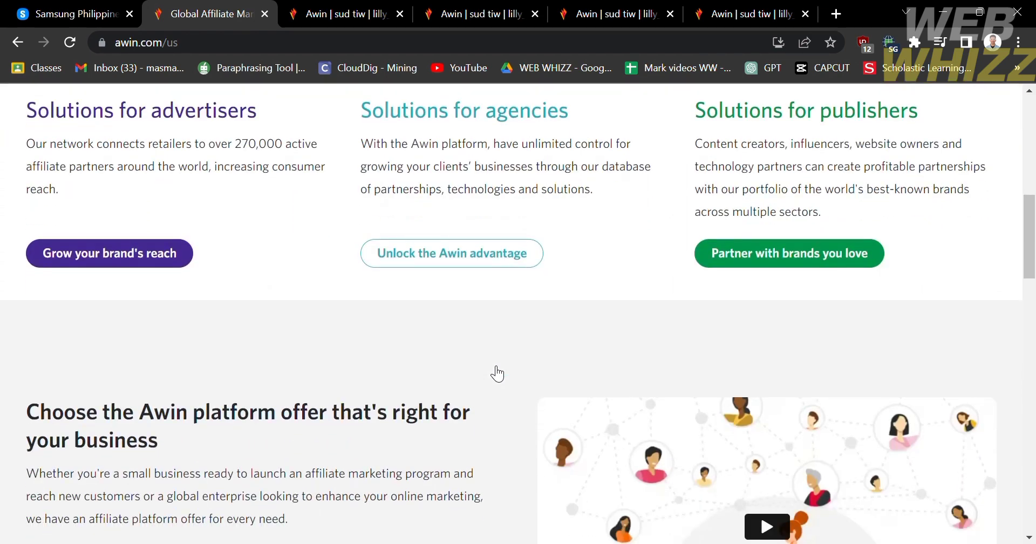
scroll(496, 374, down, 3)
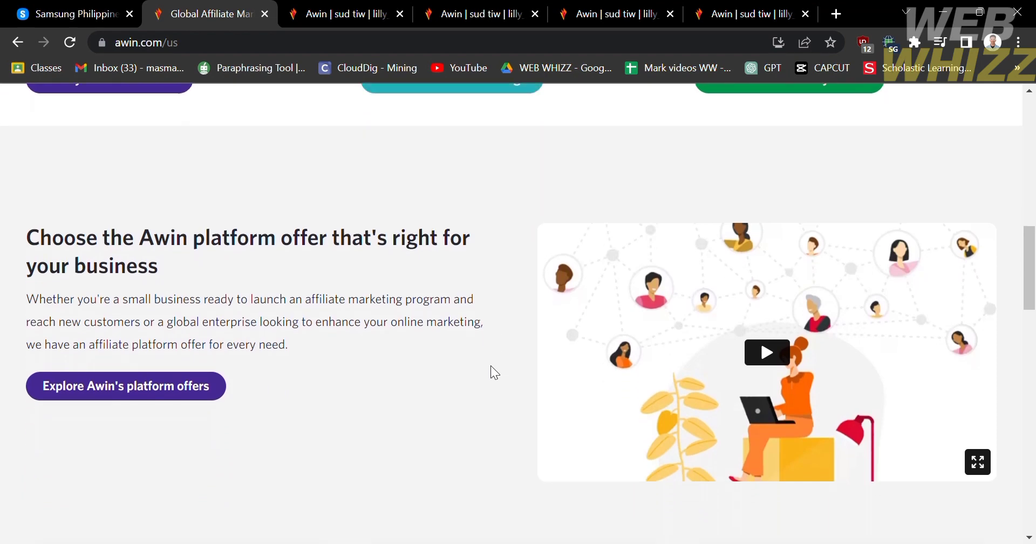
scroll(492, 372, down, 5)
scroll(490, 365, down, 3)
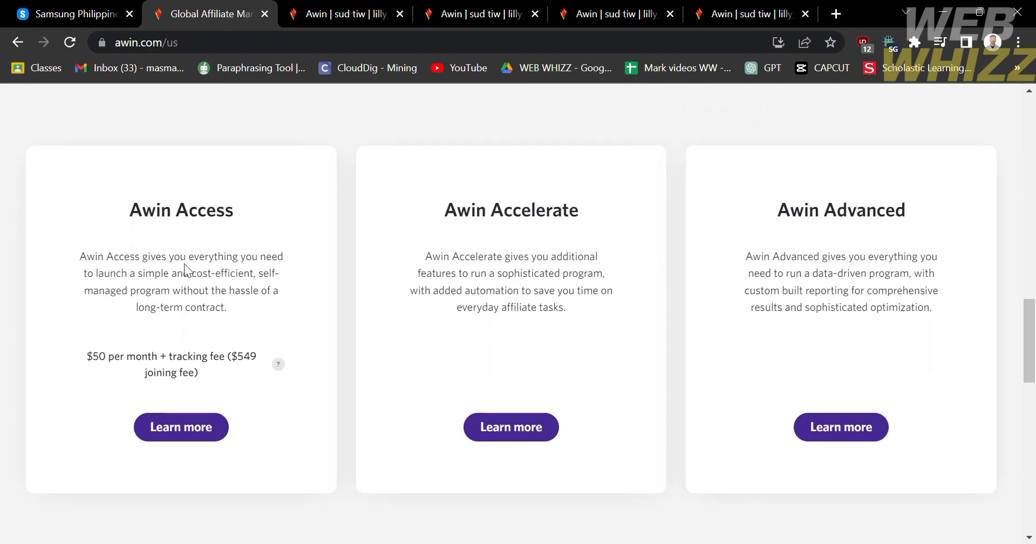
scroll(885, 283, down, 5)
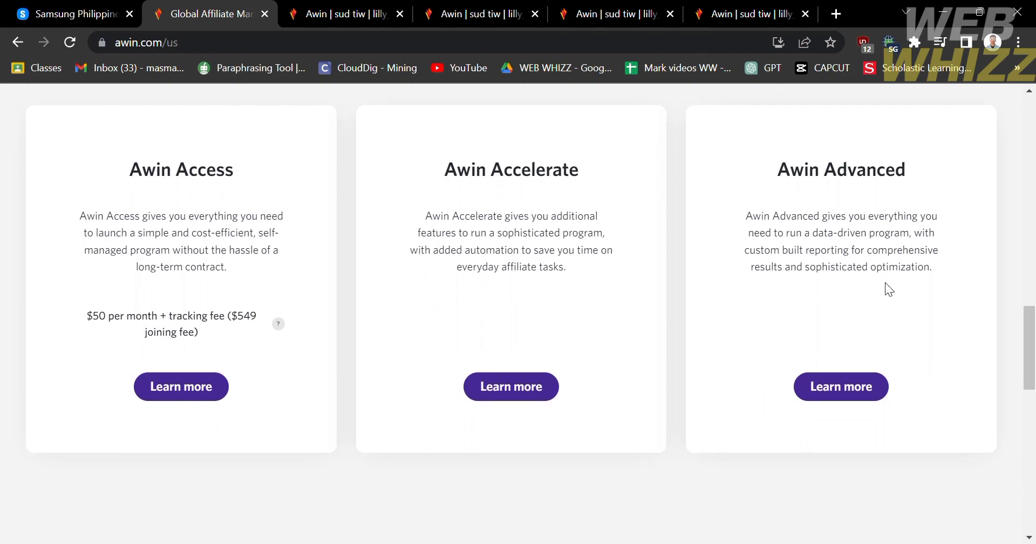
scroll(885, 283, down, 10)
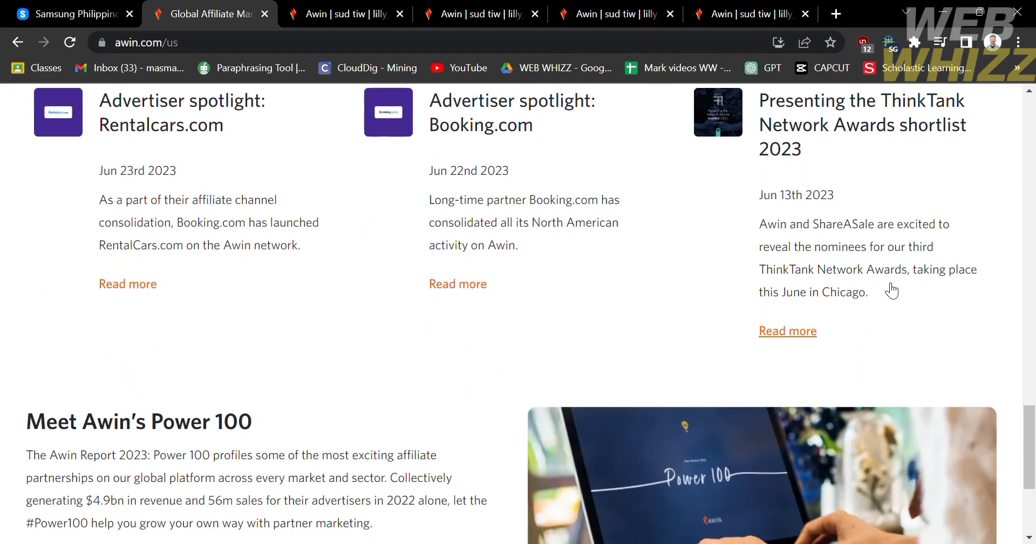
scroll(885, 283, up, 20)
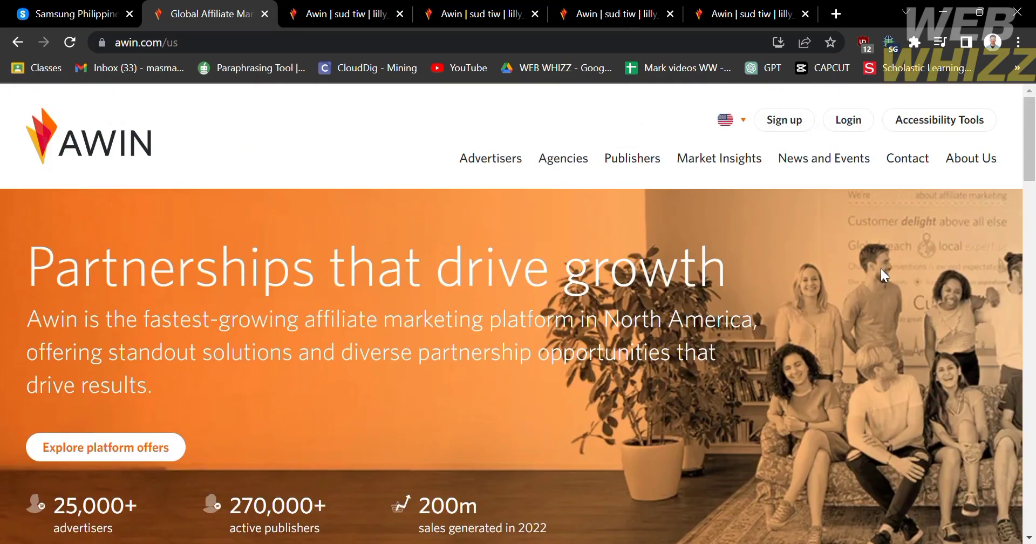
- Open the publisher sign-up form, look over its Account Setup step, then close that tab
click(791, 120)
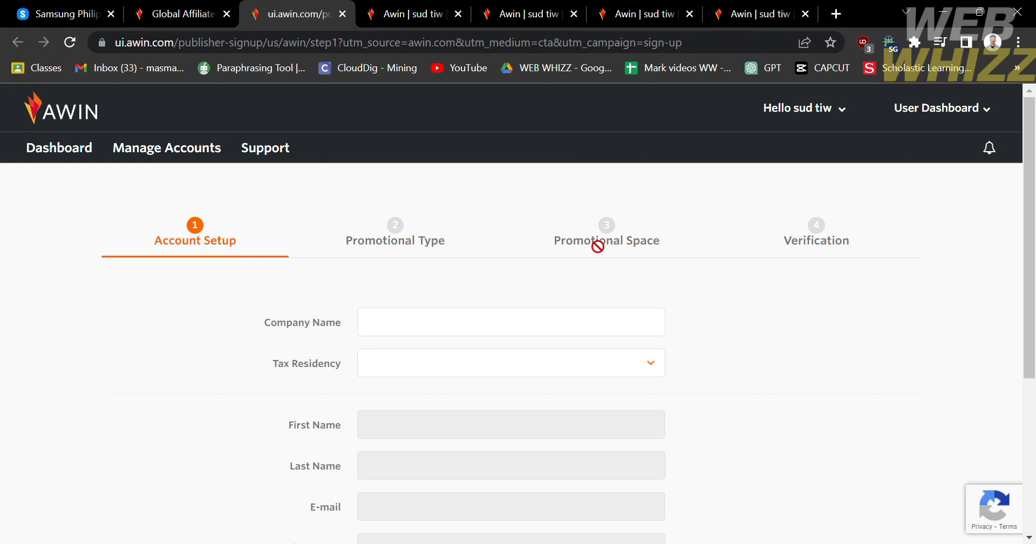
scroll(802, 260, down, 5)
scroll(802, 260, up, 4)
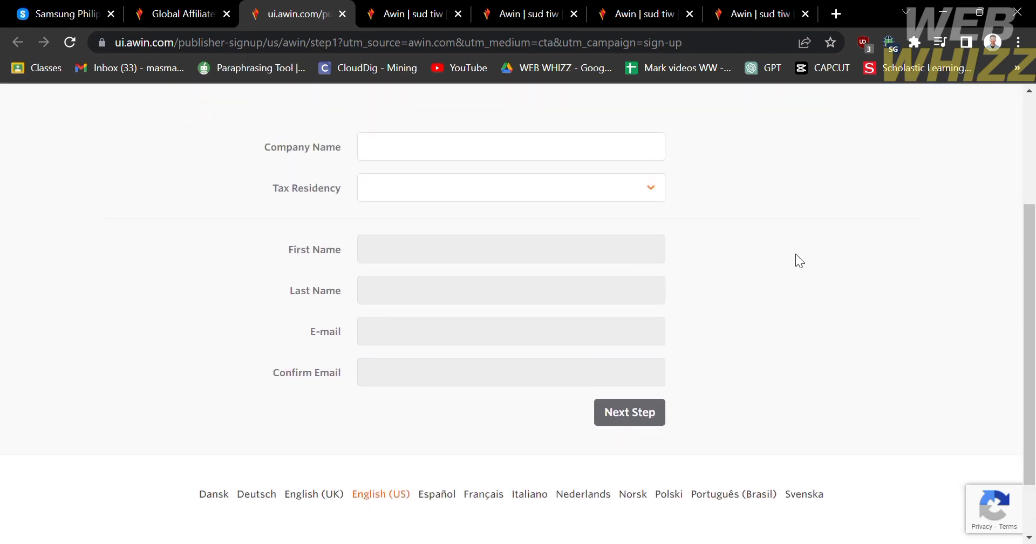
scroll(488, 480, down, 4)
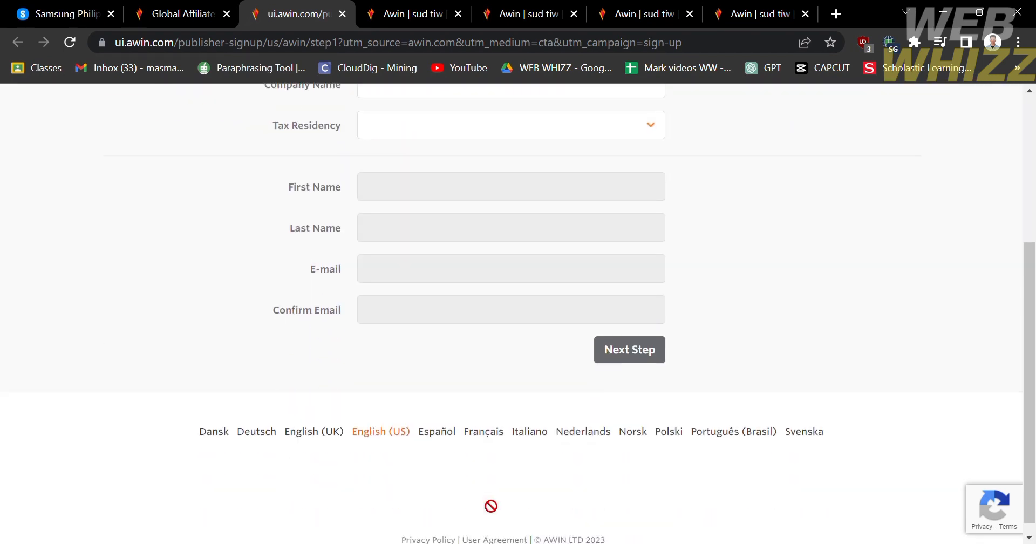
scroll(485, 504, up, 5)
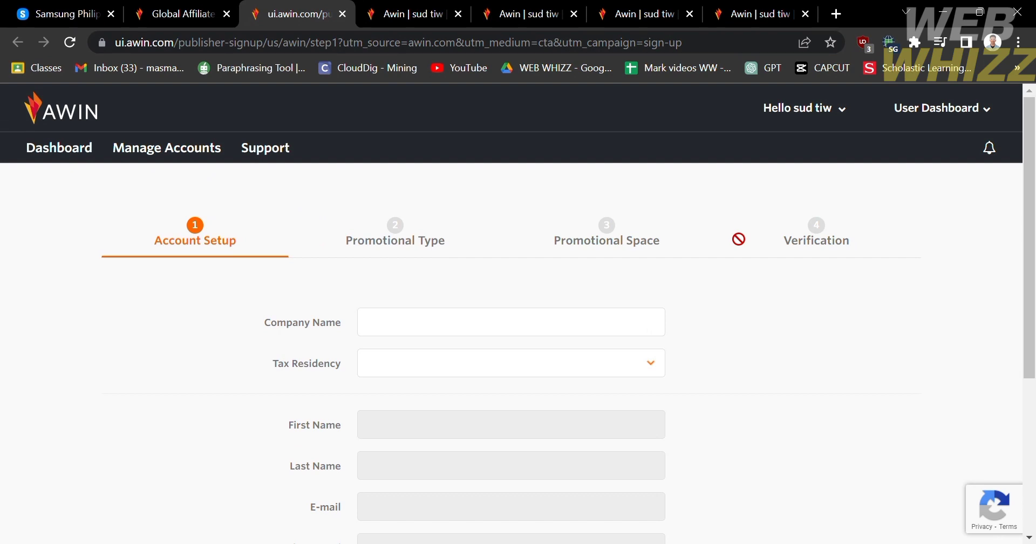
scroll(804, 488, down, 5)
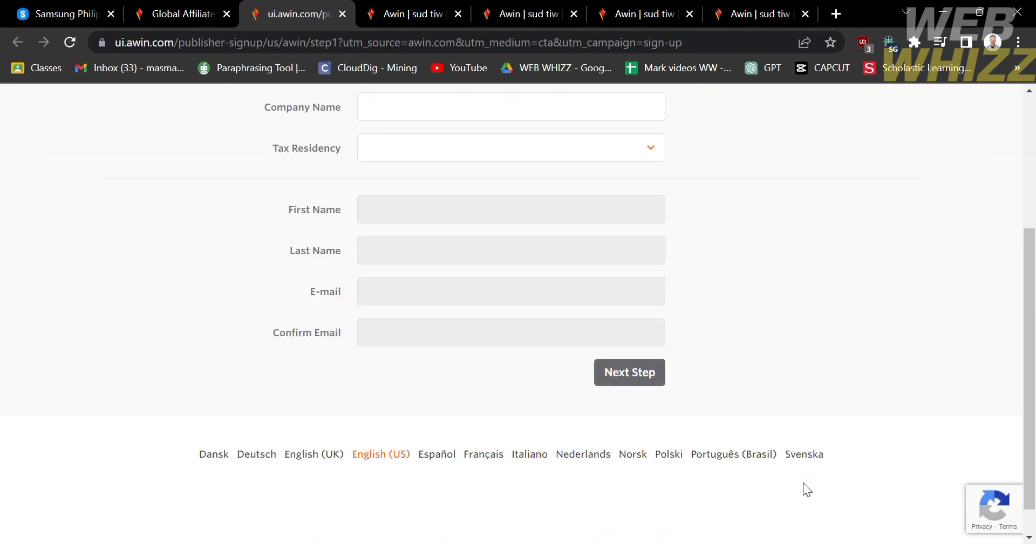
click(175, 12)
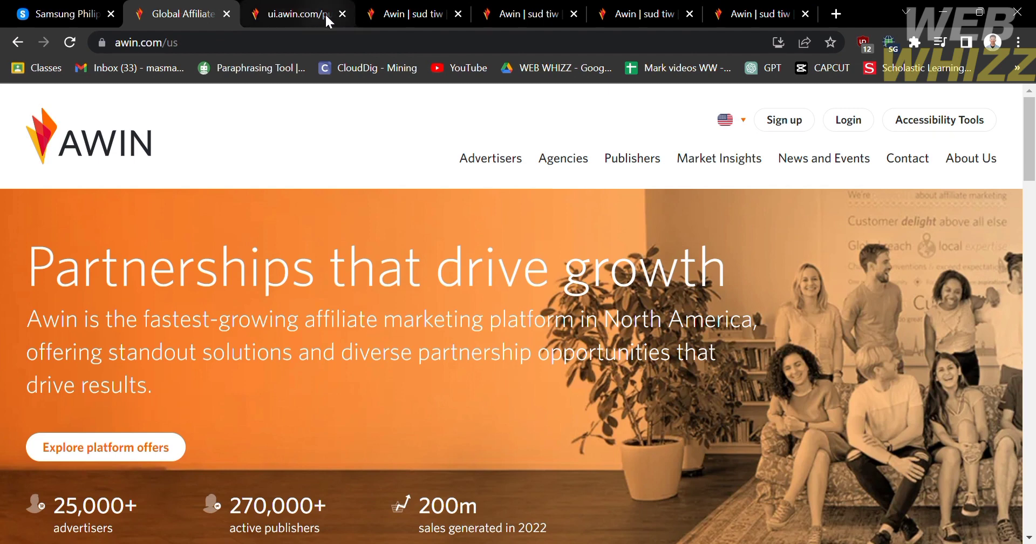
click(342, 13)
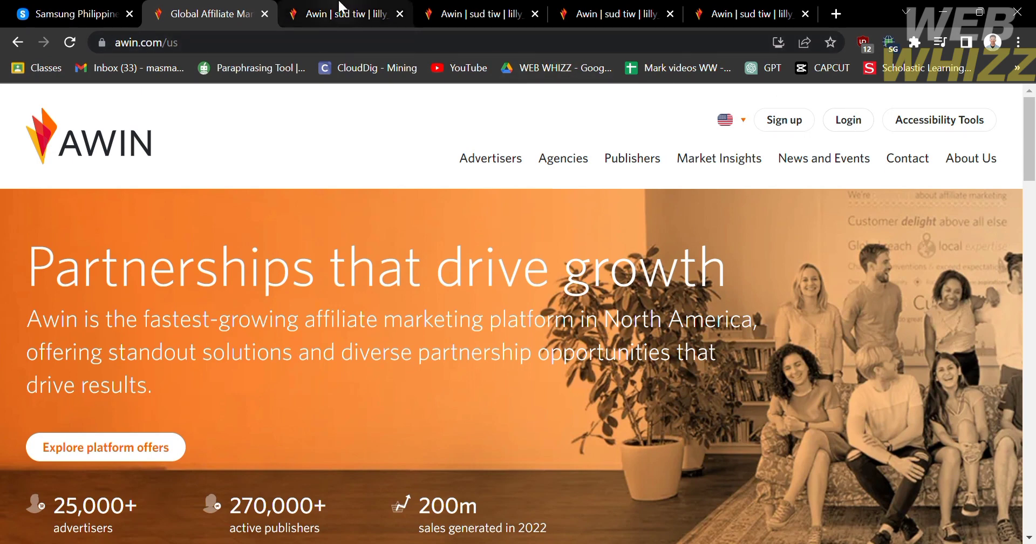
- Review the dashboard's USD 0.00 earnings, monthly comparison and new advertisers, then show the account menu
click(340, 9)
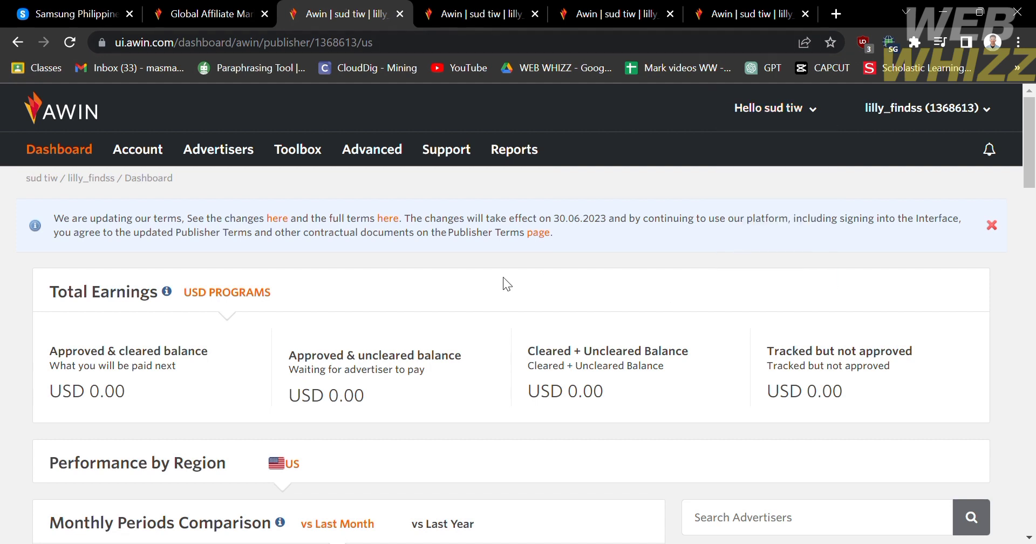
scroll(219, 300, down, 1)
scroll(219, 302, up, 1)
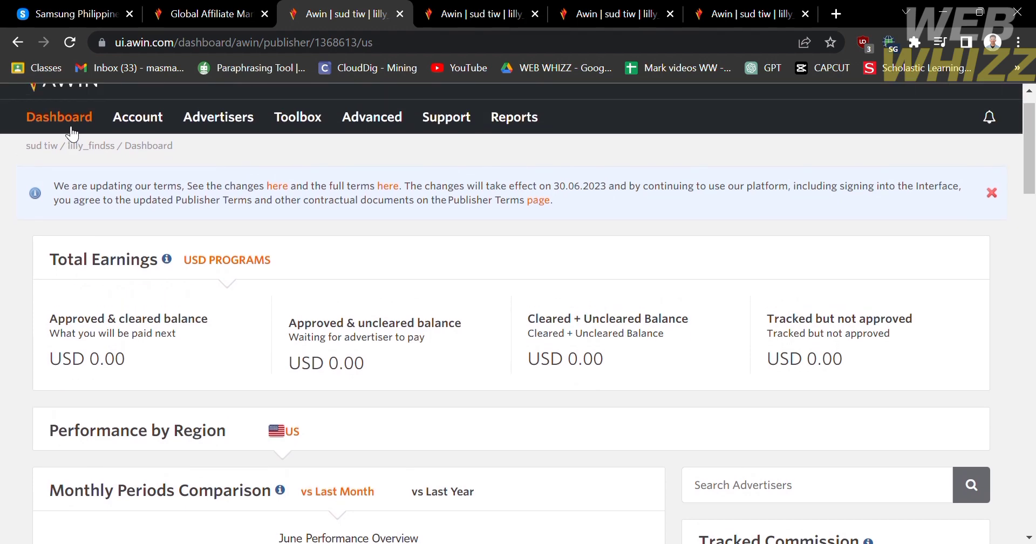
scroll(66, 132, up, 1)
scroll(467, 300, down, 3)
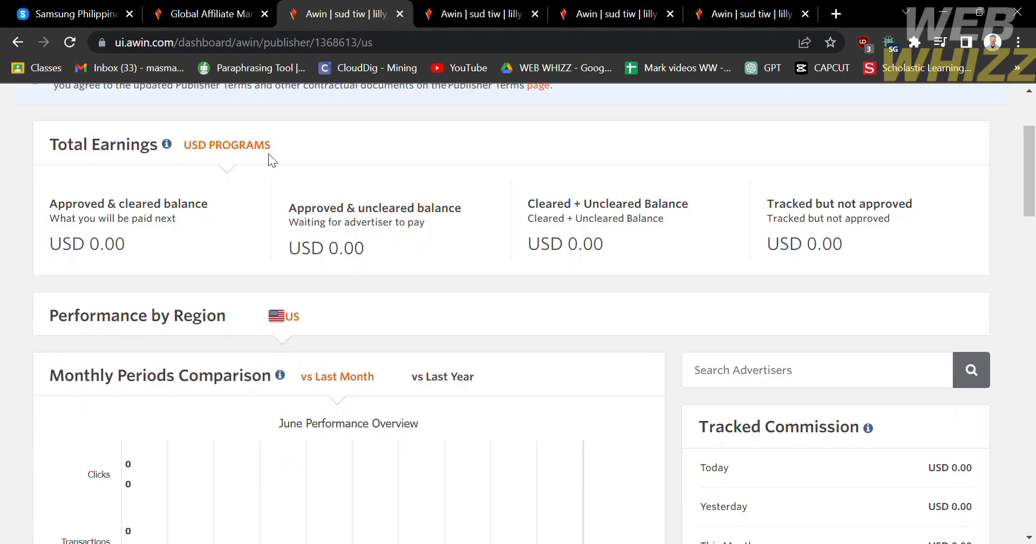
scroll(869, 183, down, 8)
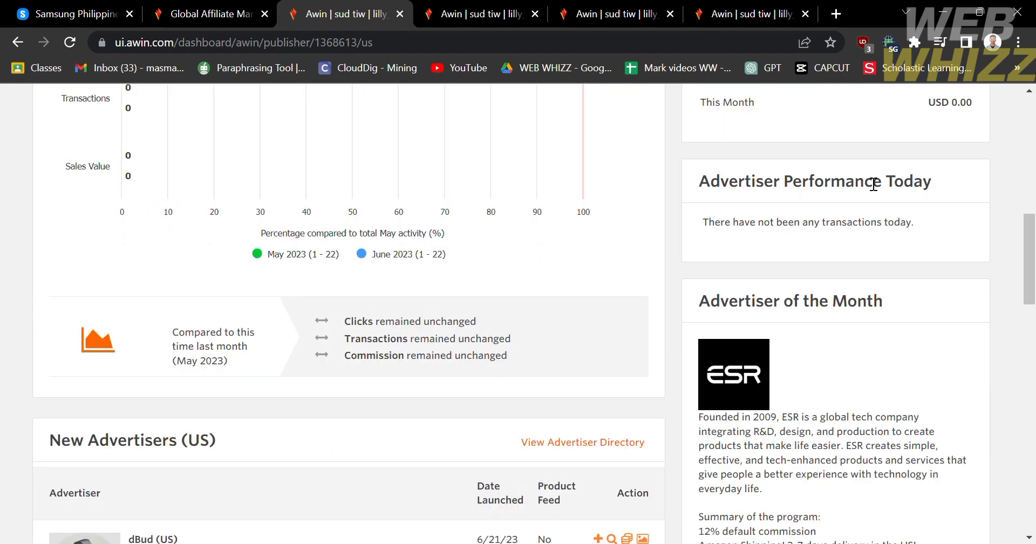
scroll(803, 352, down, 3)
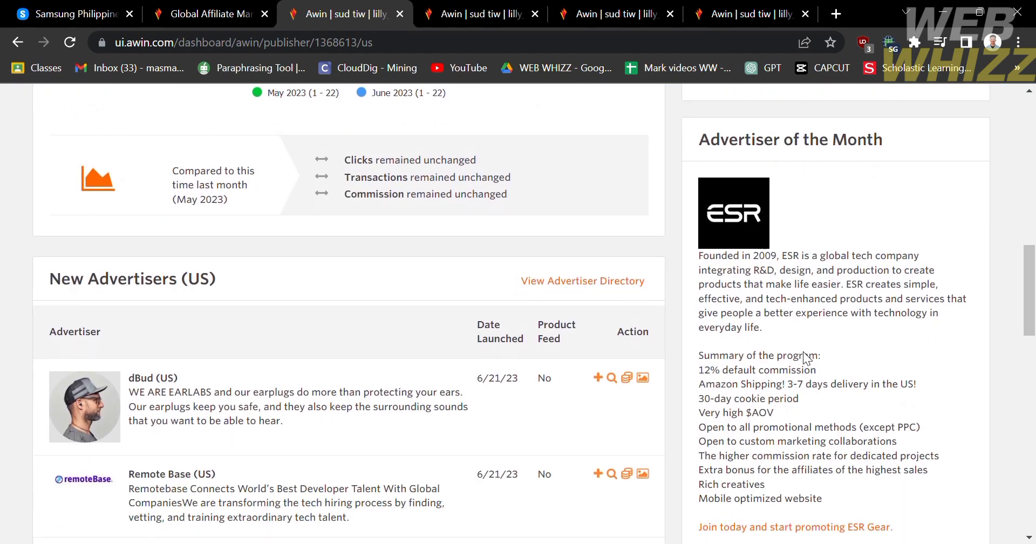
scroll(266, 383, down, 3)
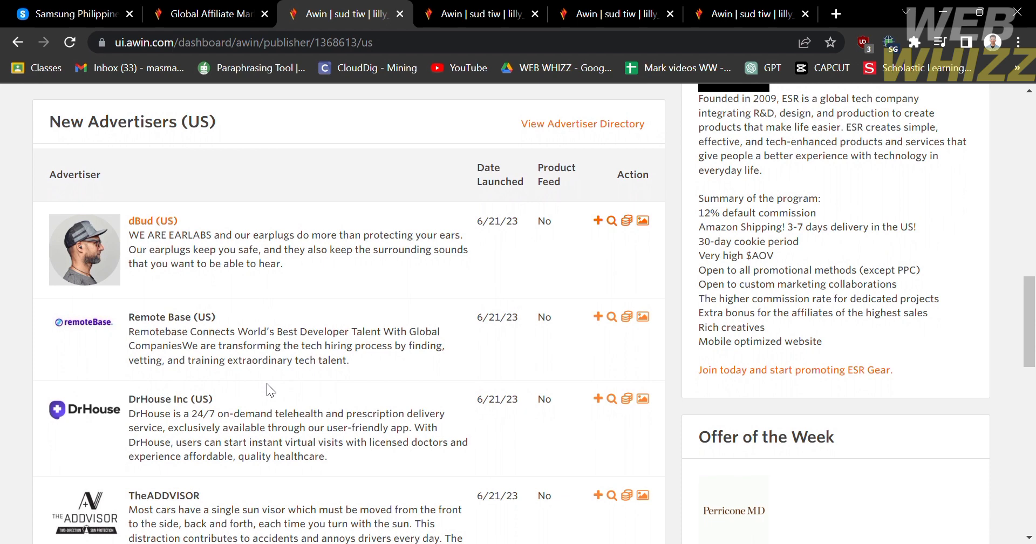
scroll(531, 329, up, 14)
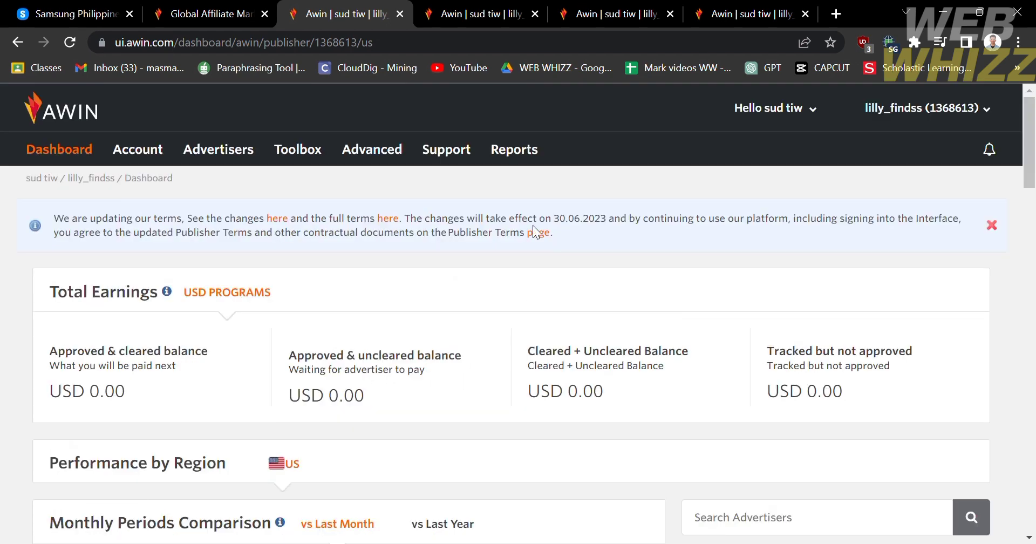
click(136, 151)
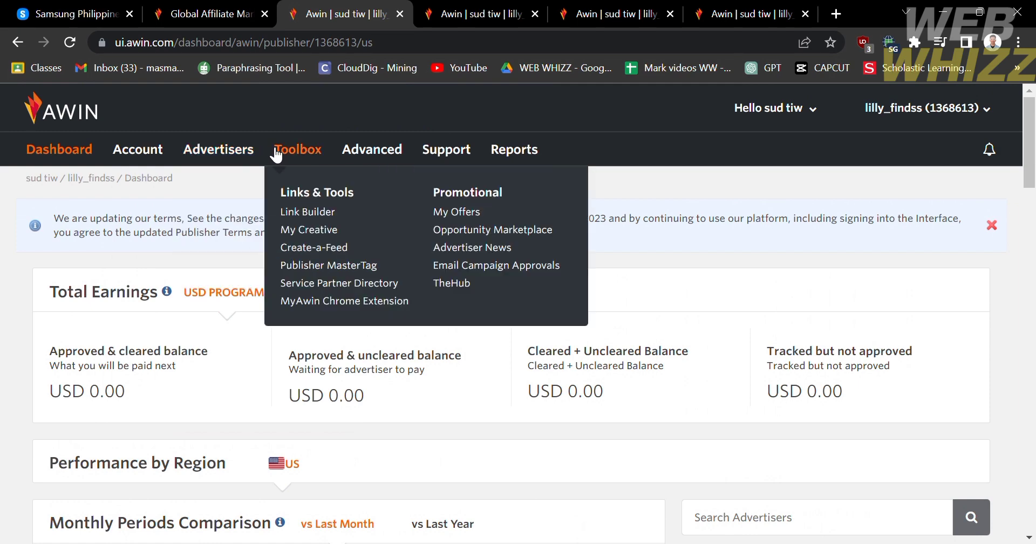
- Preview the Account, Toolbox, Advanced, Support and Reports menus, ending on the Advertisers Programs dropdown
mouse_move(371, 154)
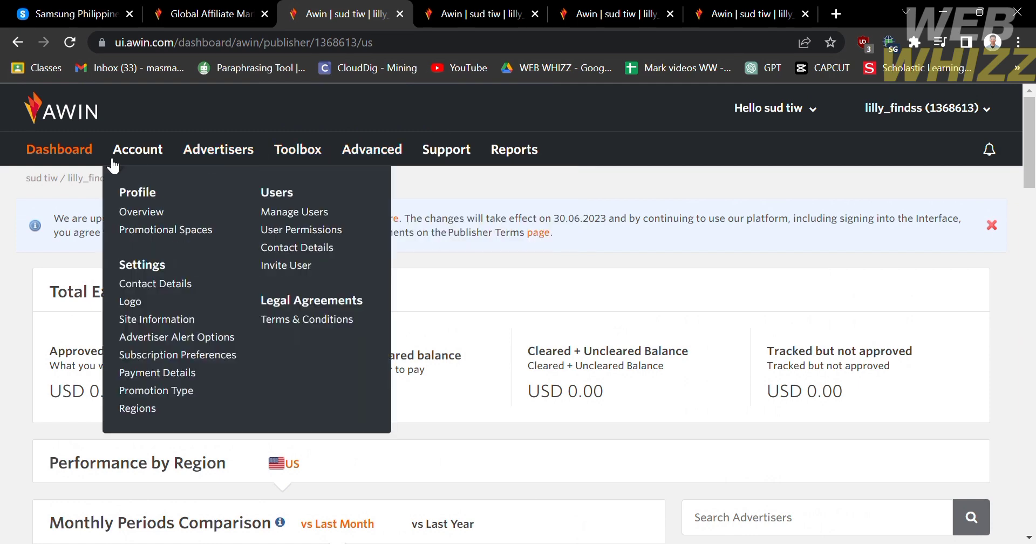
mouse_move(121, 156)
mouse_move(214, 152)
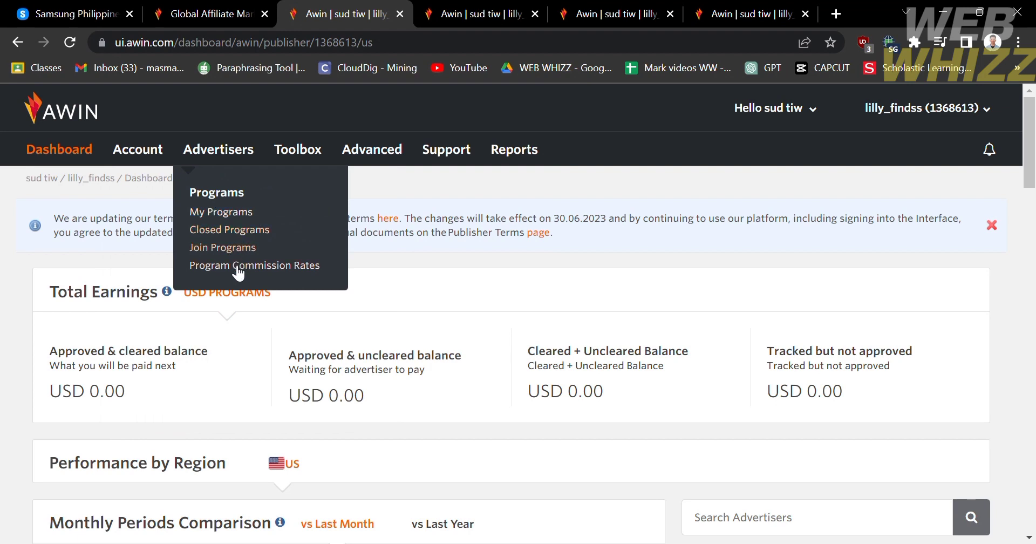
mouse_move(301, 161)
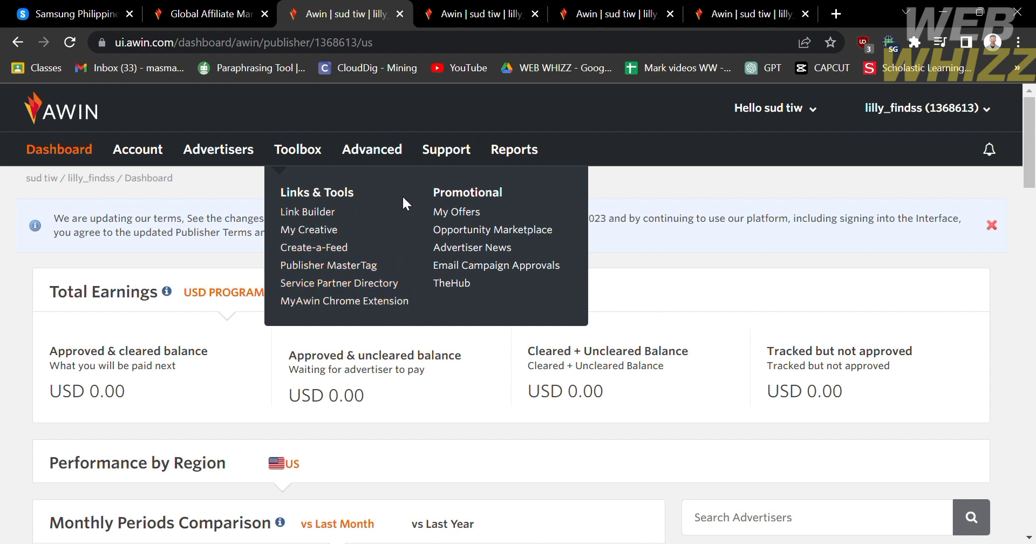
mouse_move(399, 160)
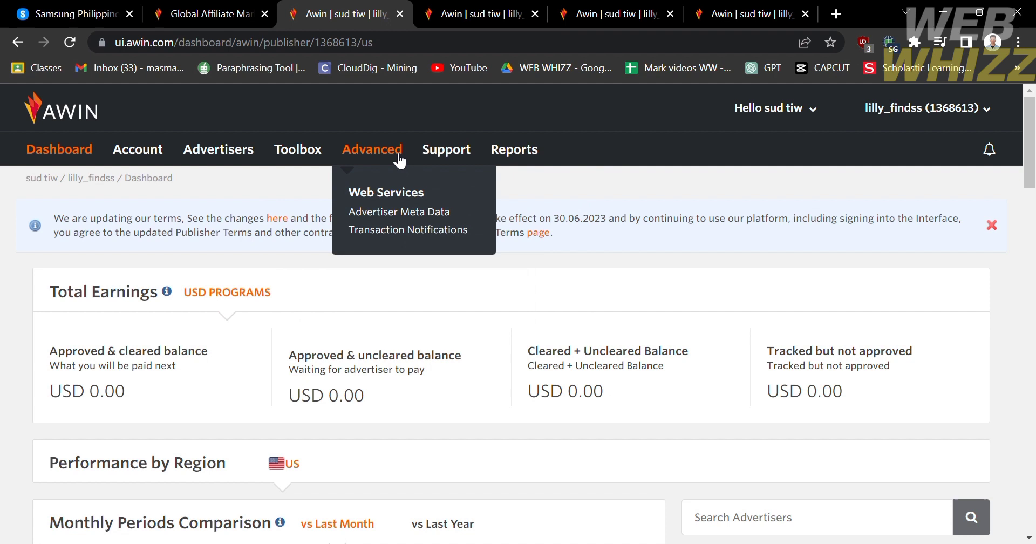
mouse_move(442, 157)
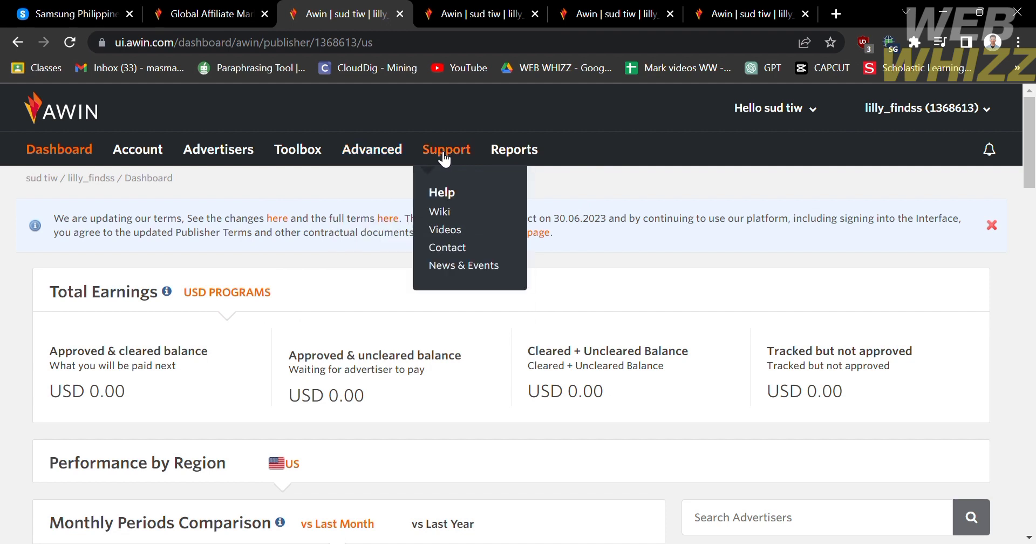
mouse_move(502, 157)
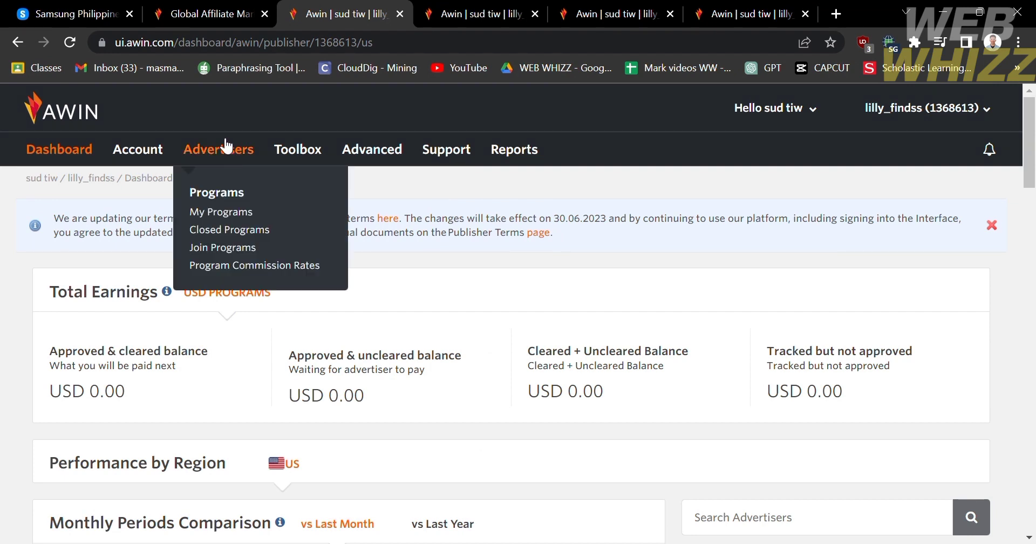
- Open Advertisers > Join Programs and scroll the Not Joined table's conversion, approval and EPC figures
click(253, 248)
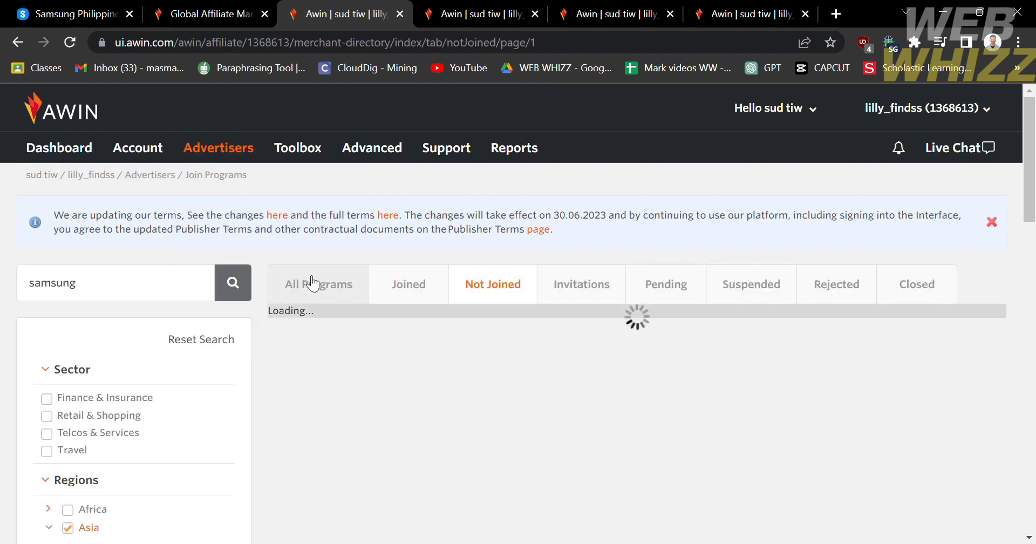
click(408, 17)
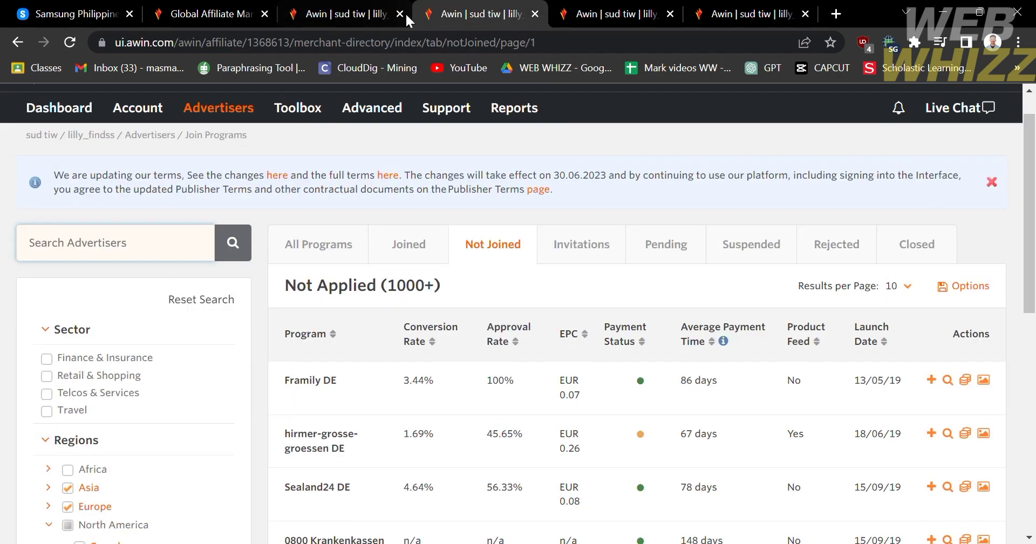
scroll(423, 328, down, 1)
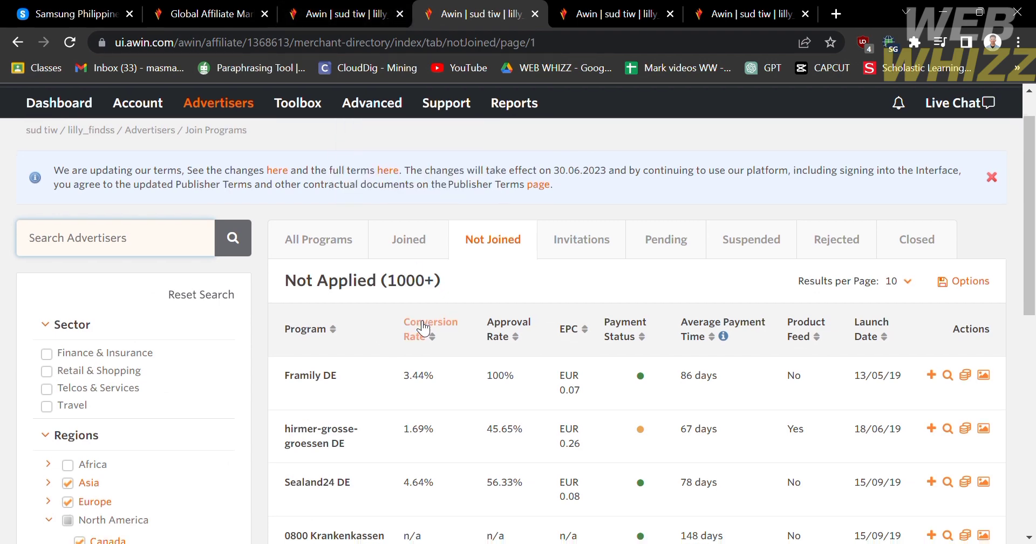
scroll(424, 328, down, 2)
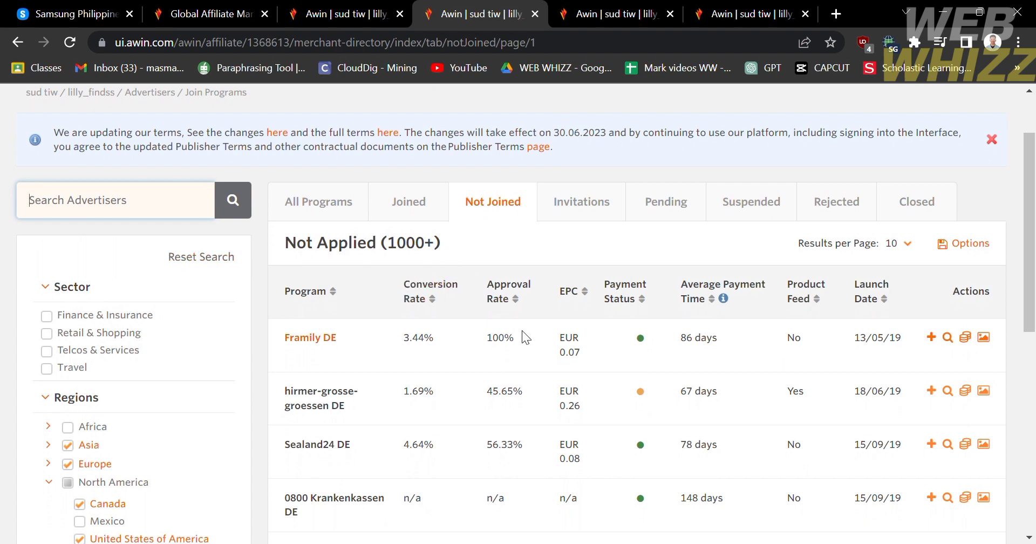
scroll(522, 331, down, 1)
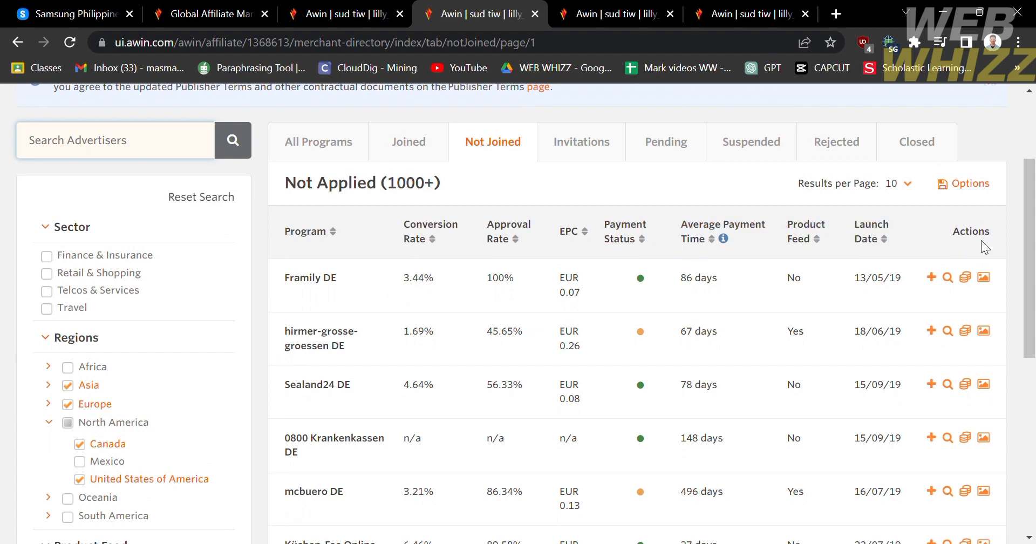
scroll(839, 407, down, 2)
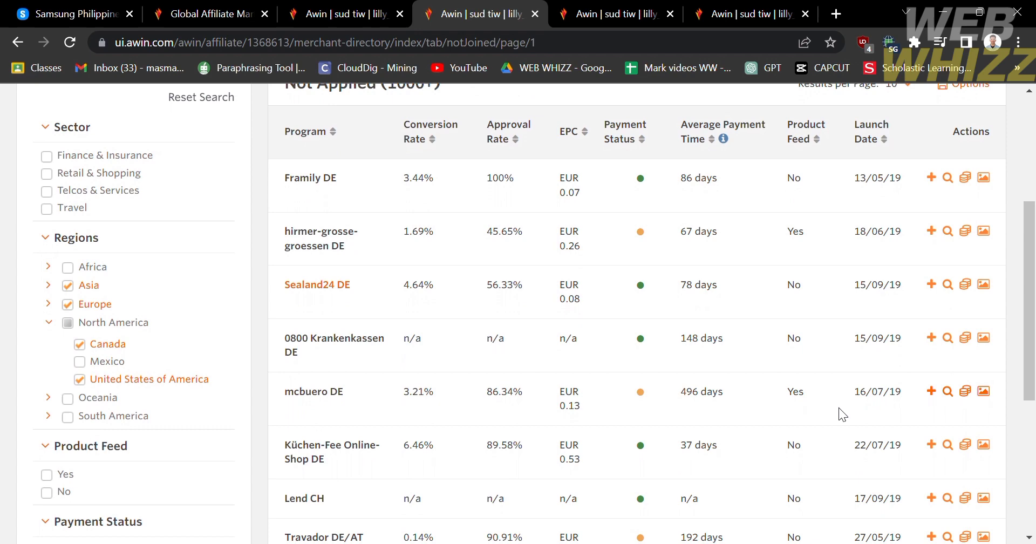
scroll(240, 253, up, 5)
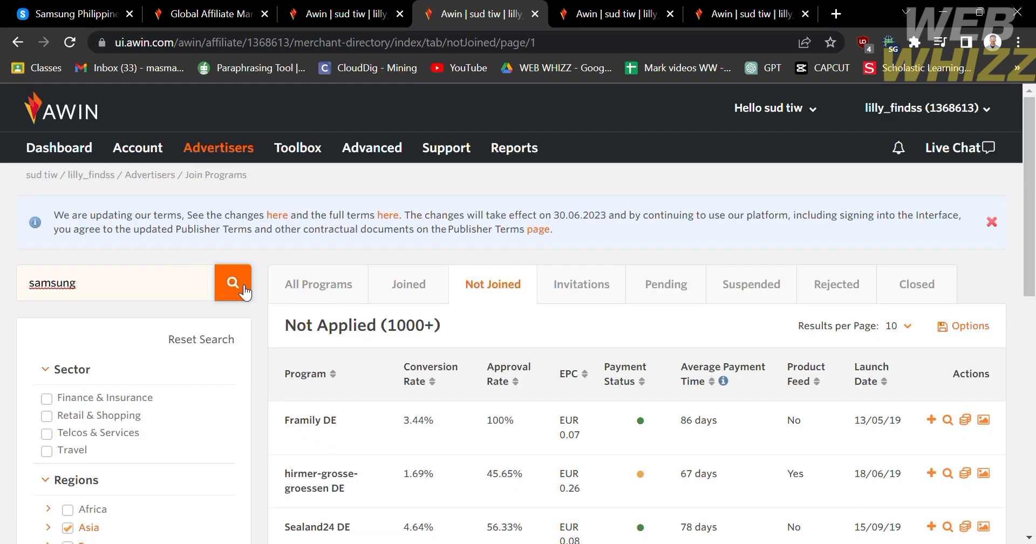
- Scroll the list of not-joined Samsung programs and open the Samsung UK profile
click(605, 7)
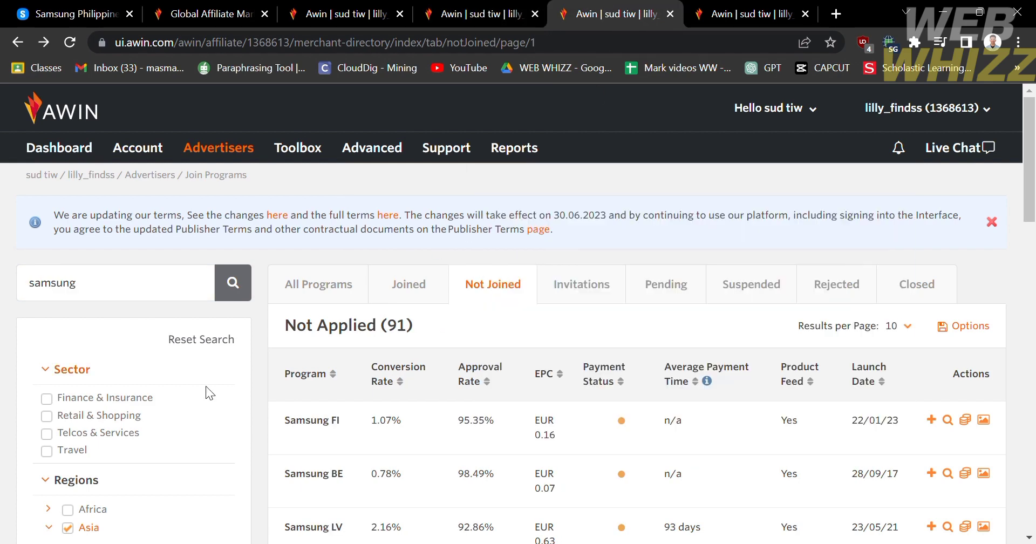
scroll(204, 405, down, 2)
scroll(204, 404, down, 2)
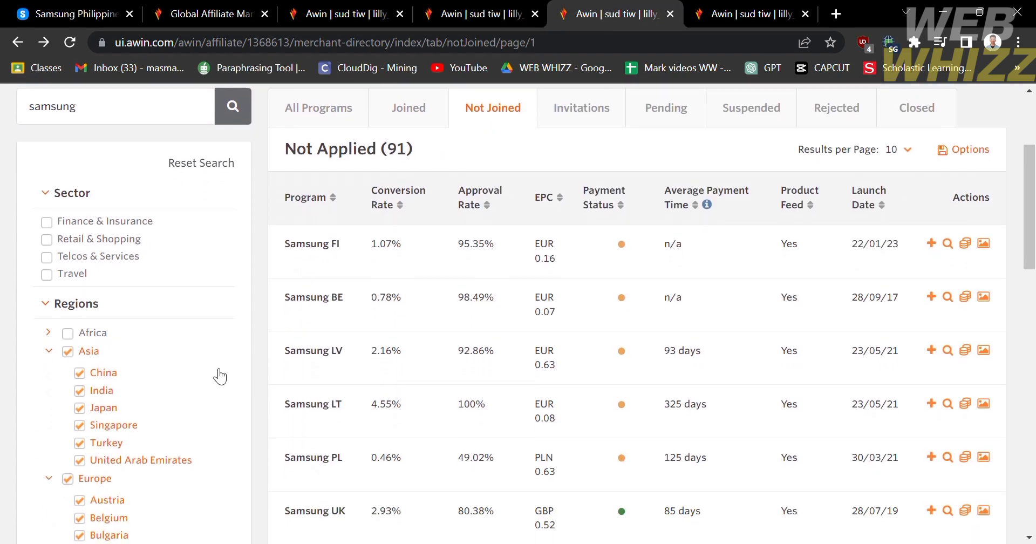
scroll(449, 415, down, 3)
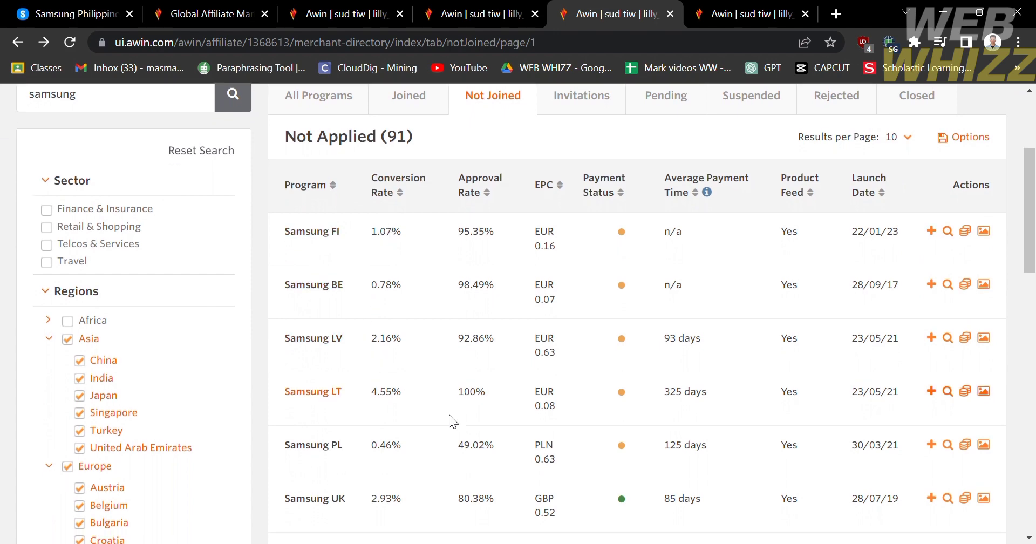
scroll(449, 414, down, 3)
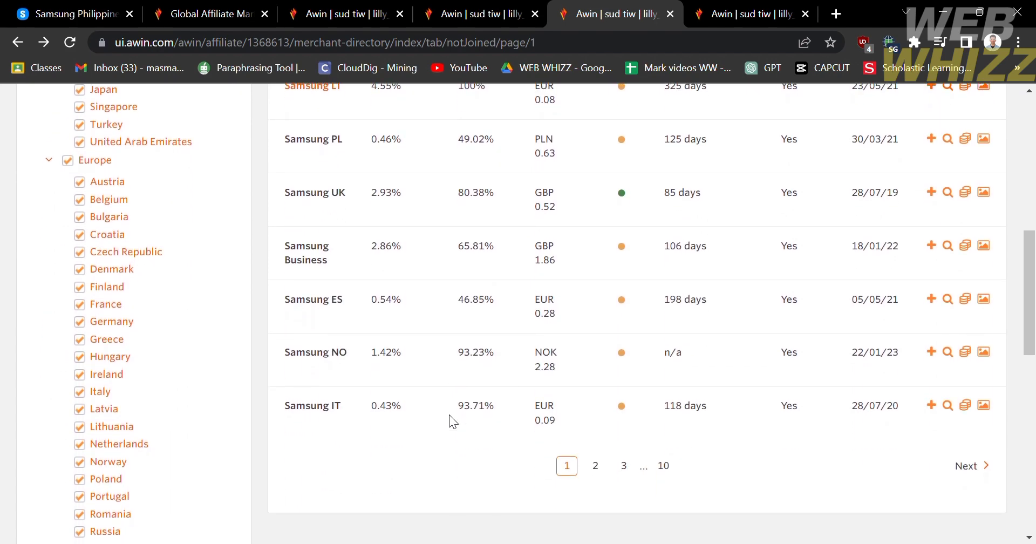
scroll(448, 415, up, 7)
scroll(449, 414, down, 6)
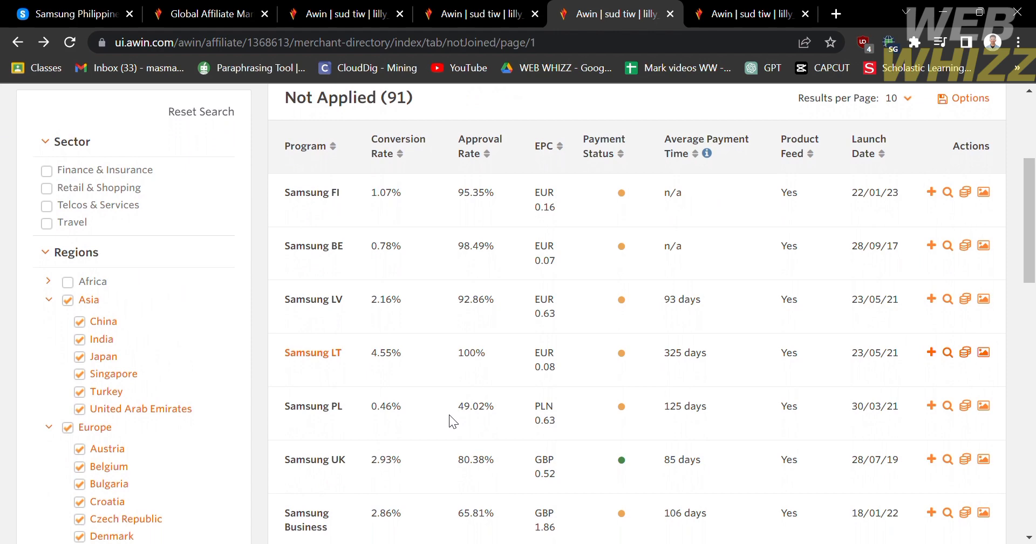
scroll(449, 414, up, 2)
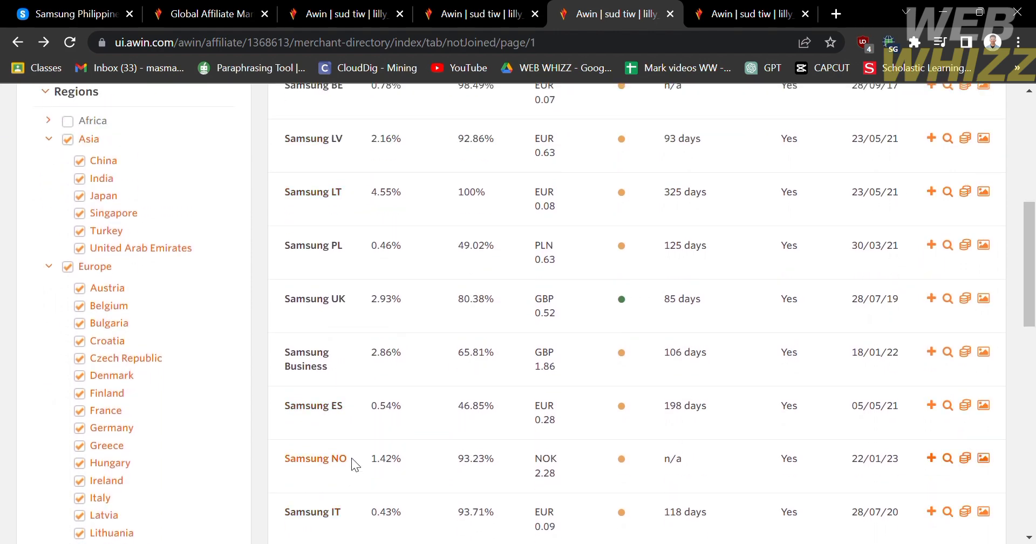
scroll(350, 343, up, 5)
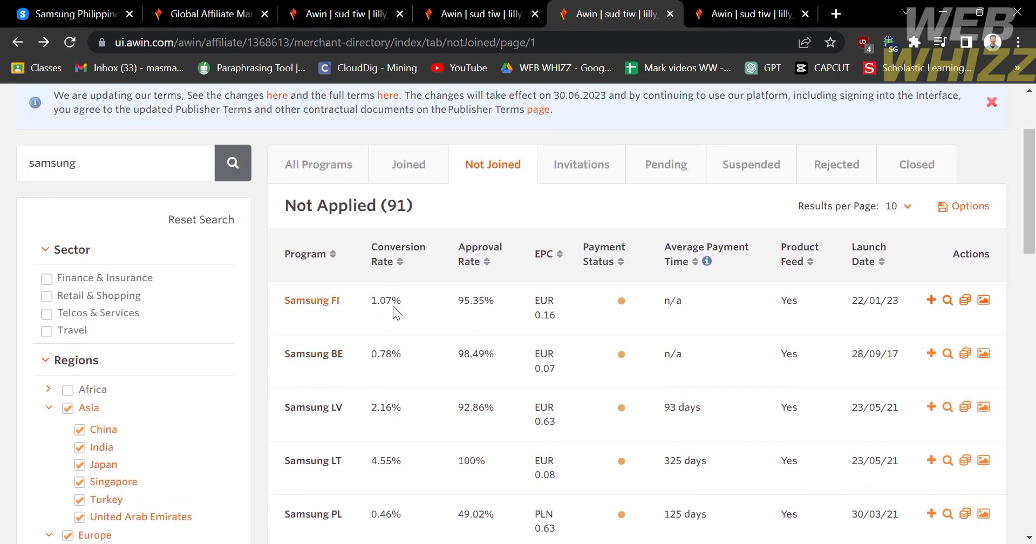
scroll(475, 372, down, 8)
scroll(475, 372, up, 4)
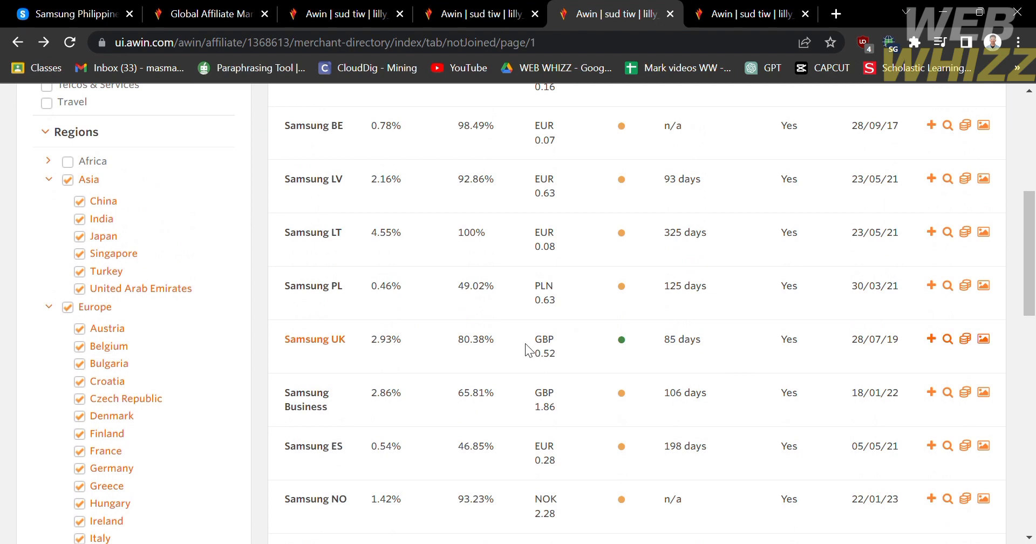
click(342, 346)
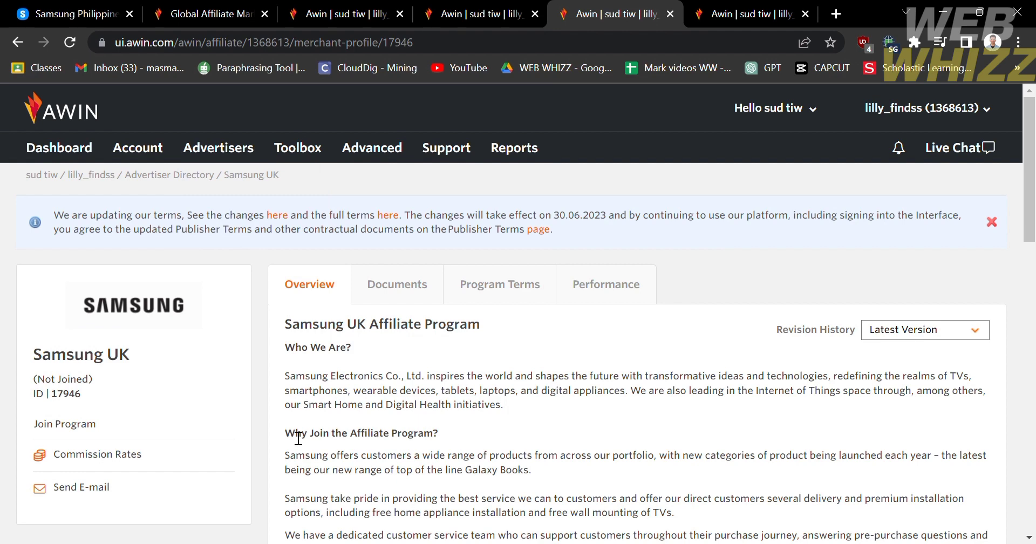
- Read the Samsung UK overview, then show its Documents with the Brand Guidelines PDF and Welcome Pack
scroll(298, 438, down, 2)
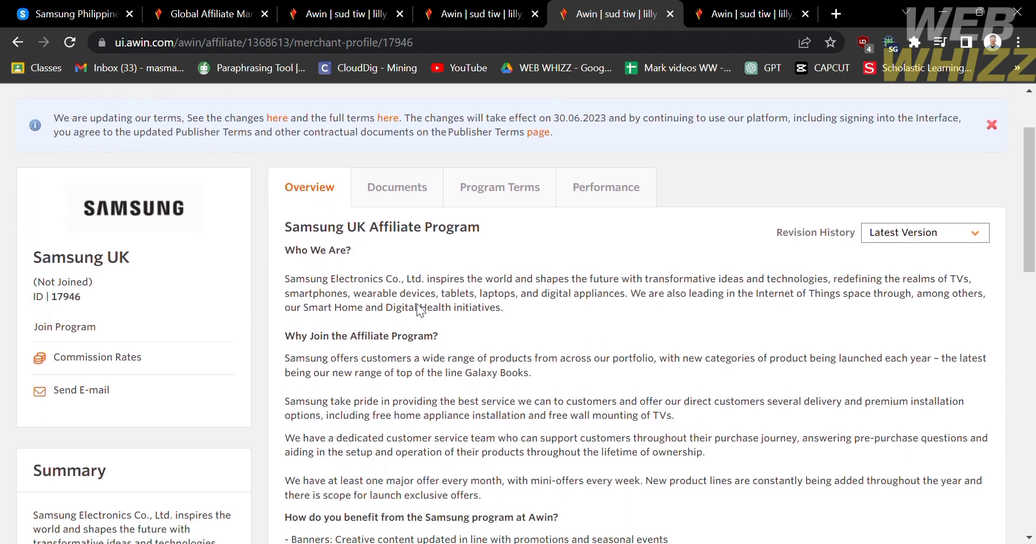
scroll(413, 351, down, 1)
scroll(413, 346, down, 5)
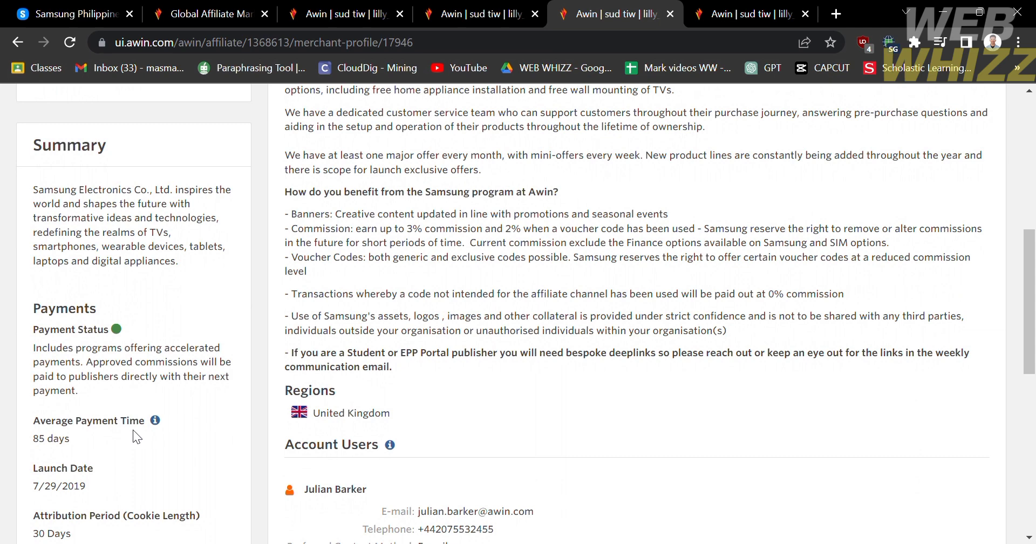
scroll(133, 431, down, 3)
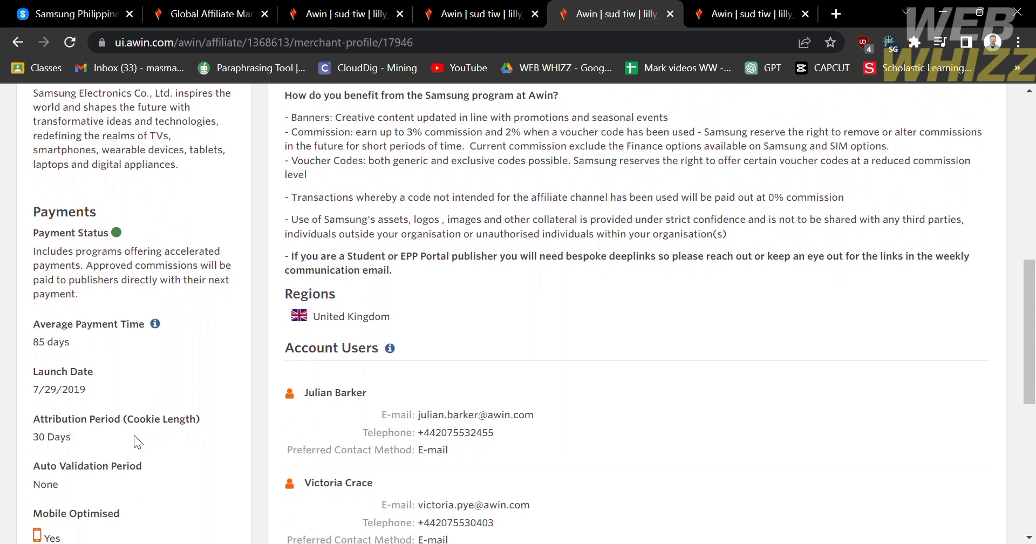
scroll(134, 437, down, 1)
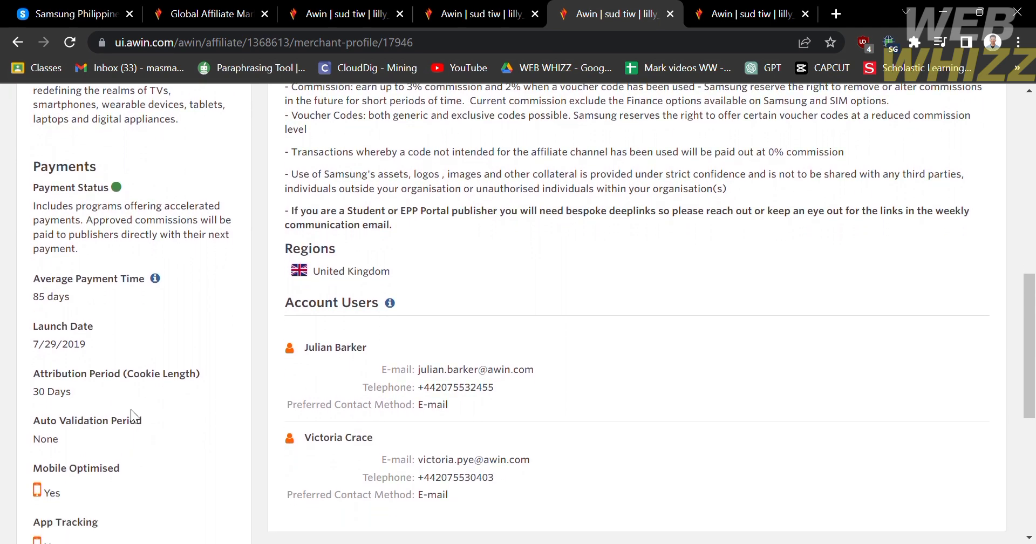
scroll(170, 477, down, 2)
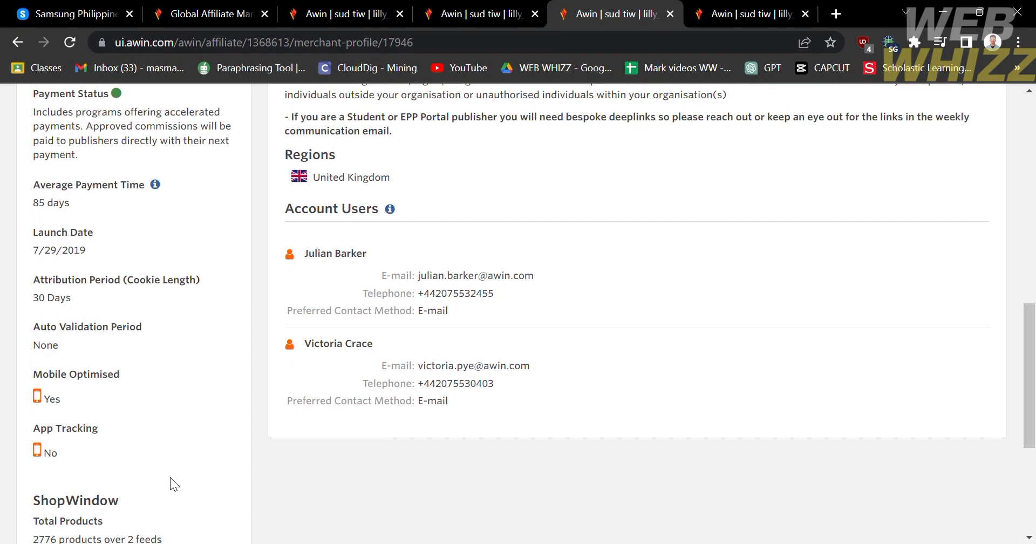
scroll(652, 393, up, 15)
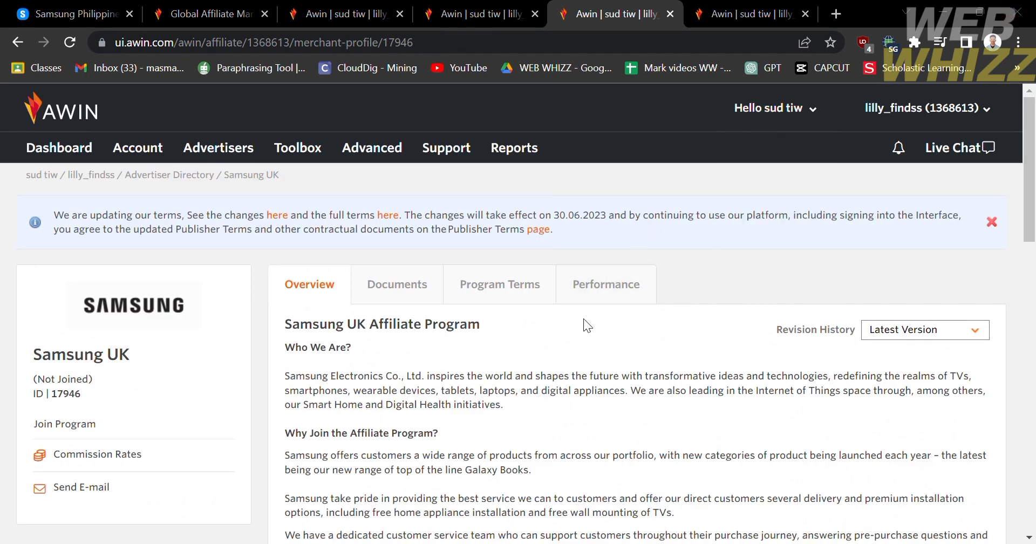
scroll(584, 319, down, 1)
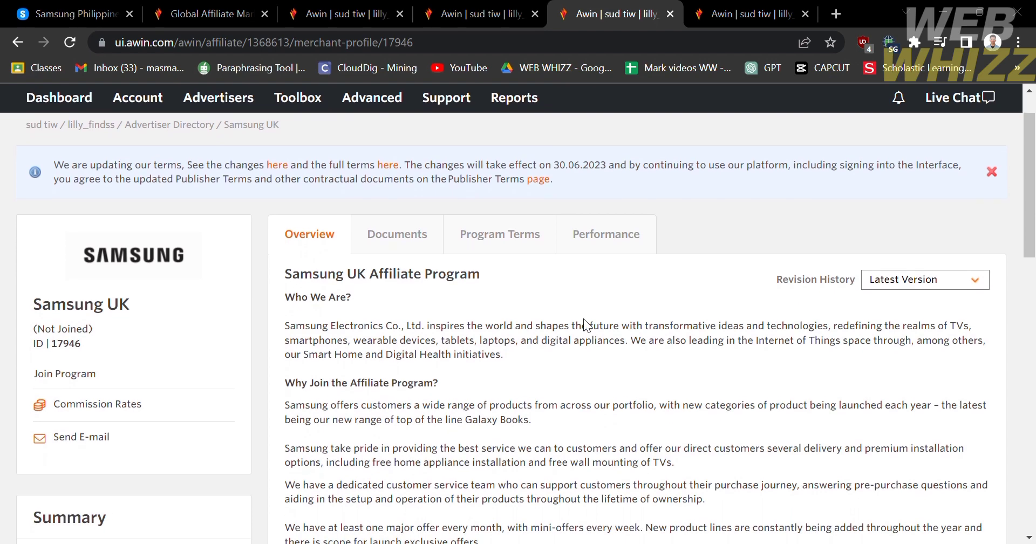
click(397, 234)
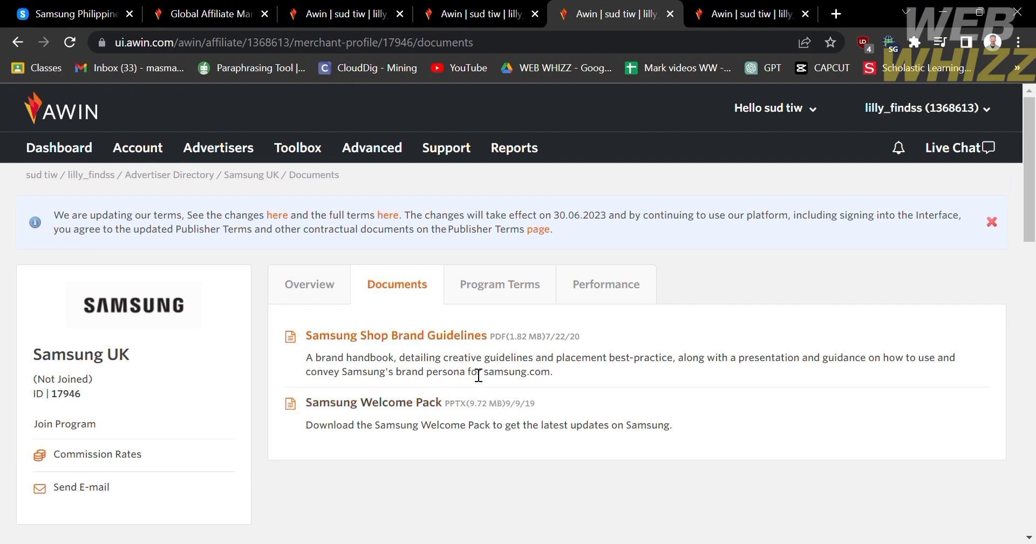
- Read Samsung UK's General program terms, including the PPC, voucher and social media rules
click(492, 287)
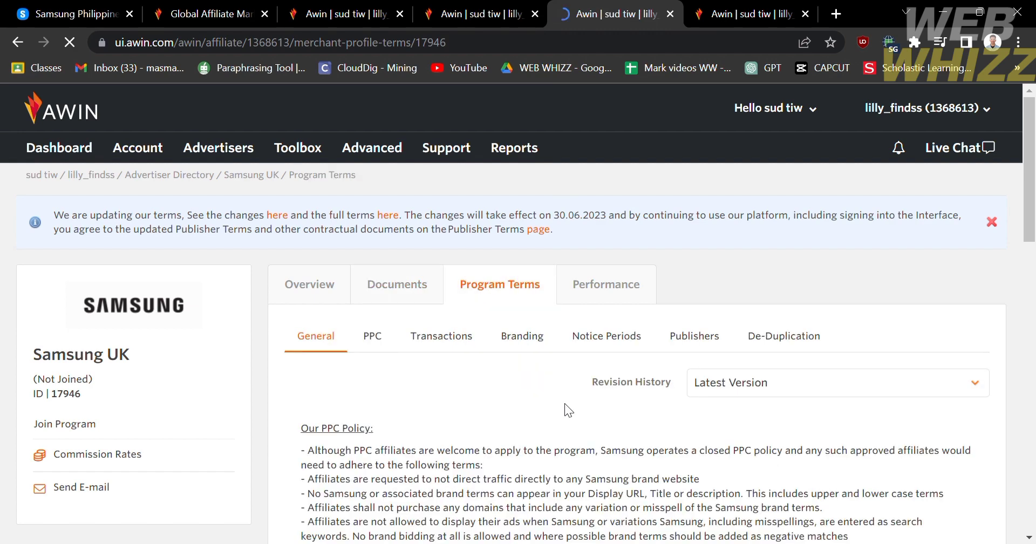
scroll(564, 403, down, 4)
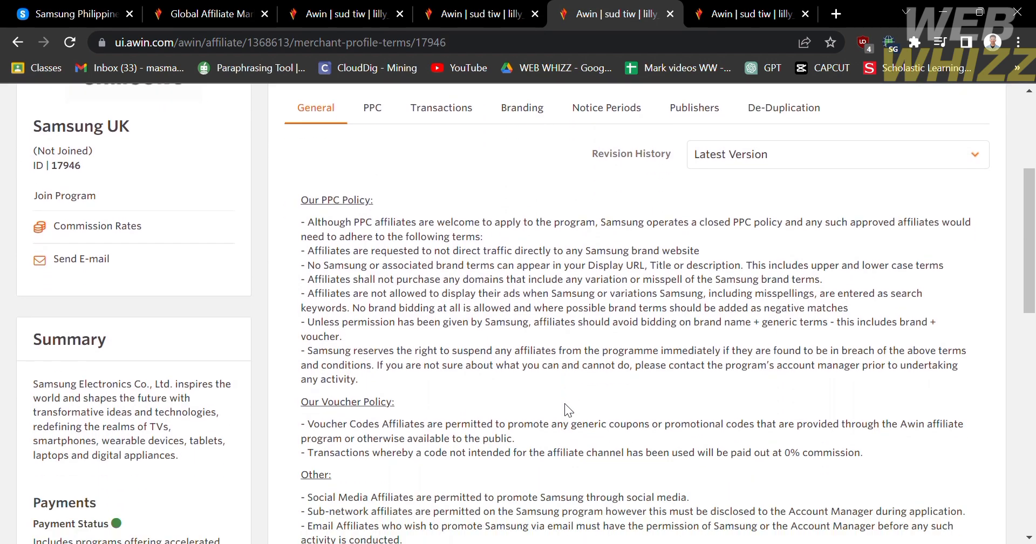
scroll(472, 287, down, 1)
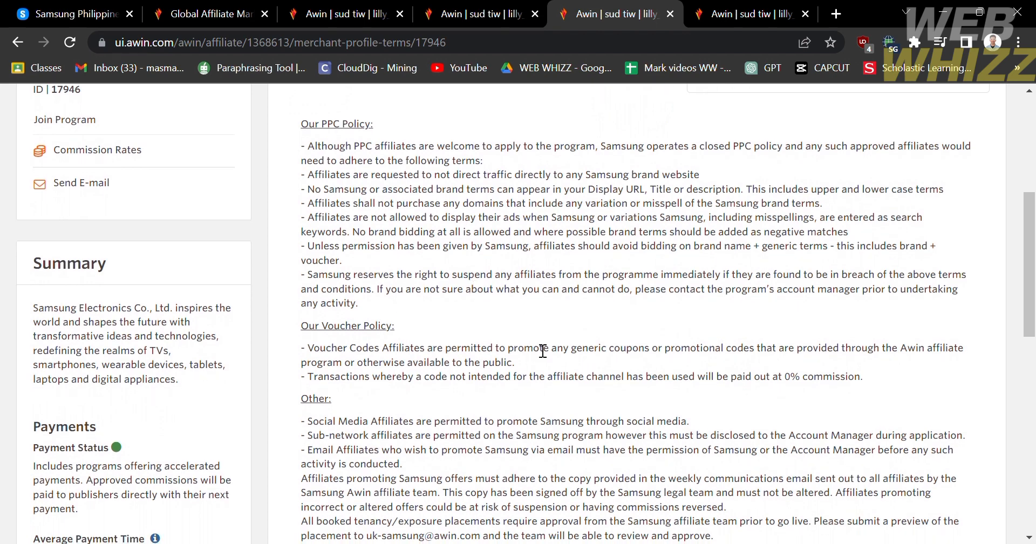
scroll(542, 350, down, 3)
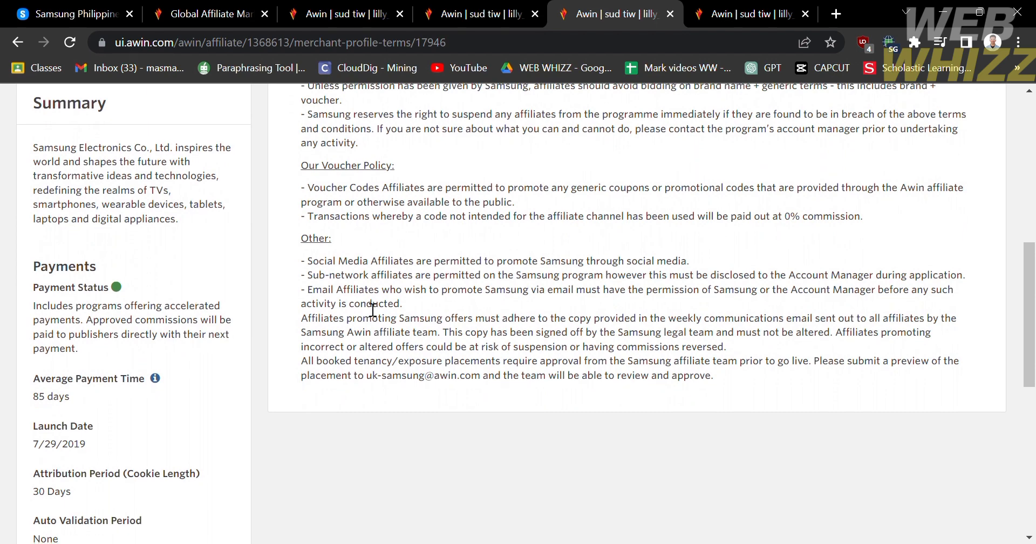
drag(307, 267, 701, 259)
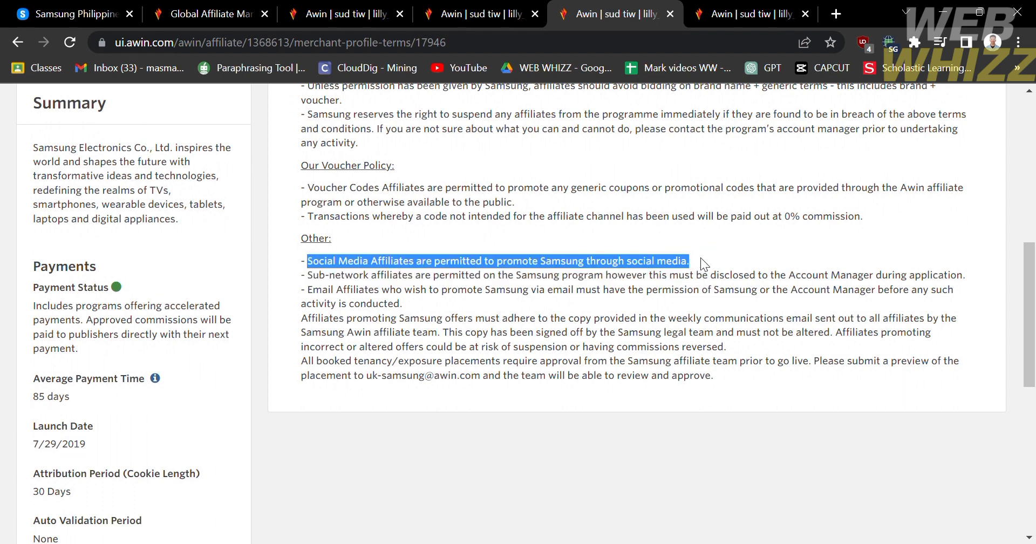
click(701, 259)
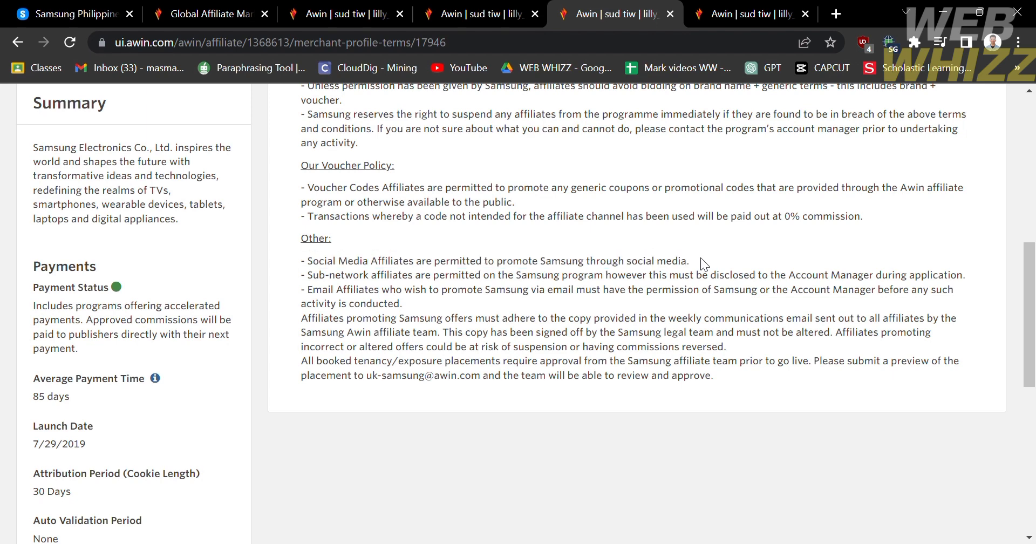
scroll(700, 257, up, 6)
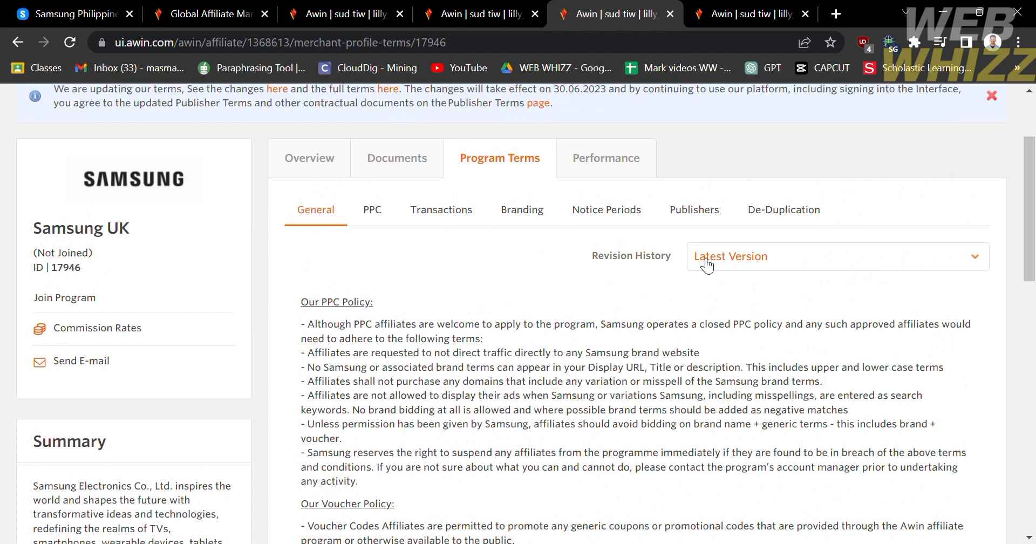
- Read the Transactions terms showing commissions include VAT, then view the Branding terms
click(462, 216)
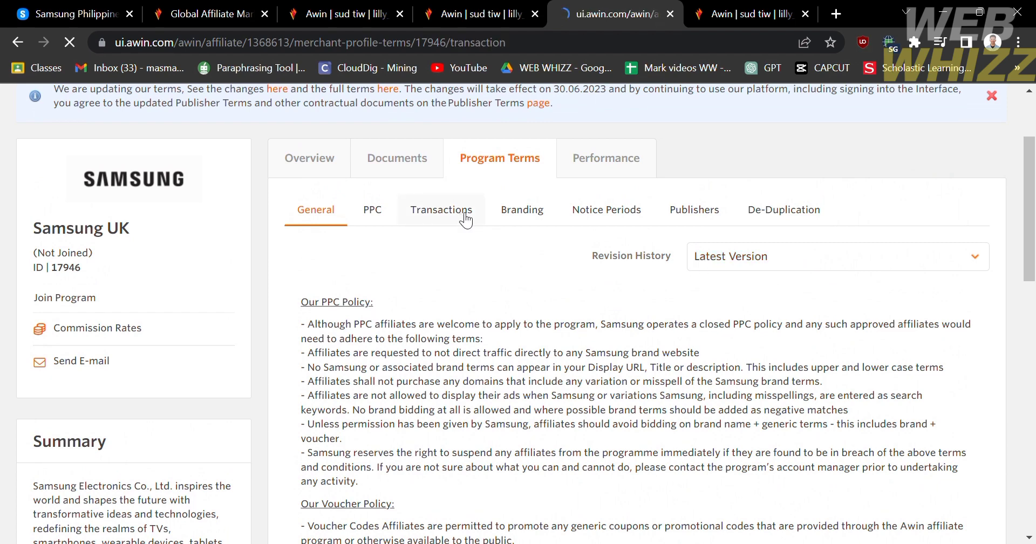
scroll(449, 383, down, 4)
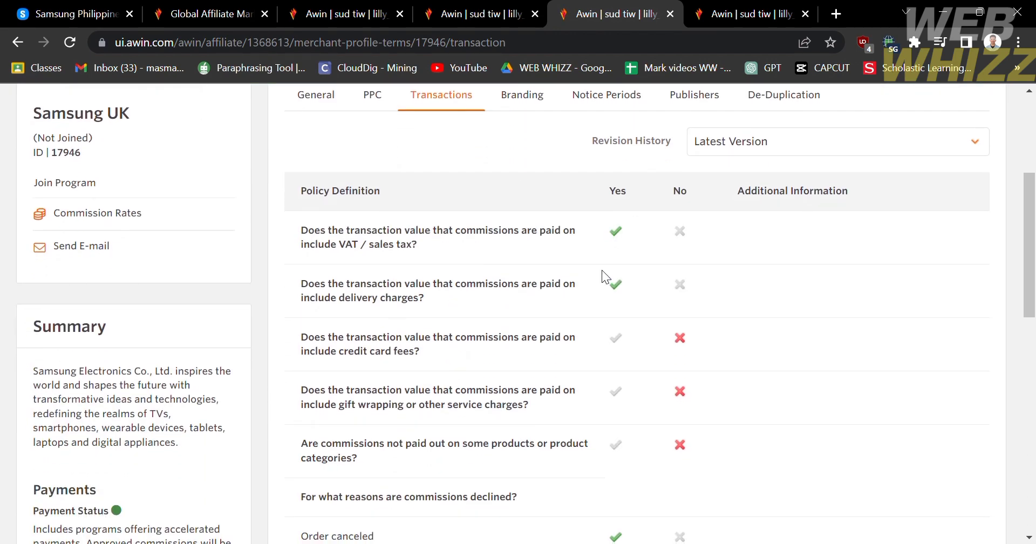
scroll(601, 270, down, 1)
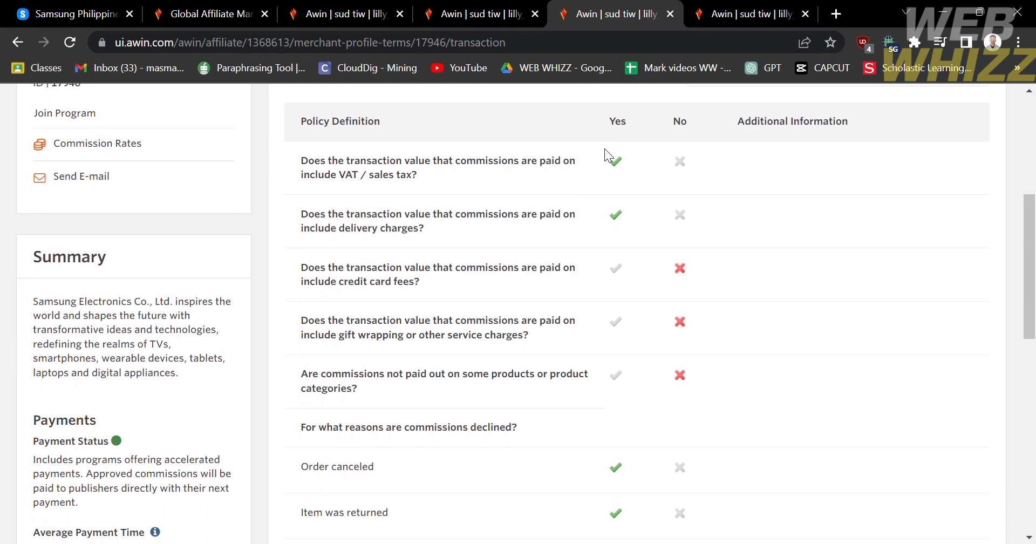
scroll(458, 226, up, 3)
click(519, 198)
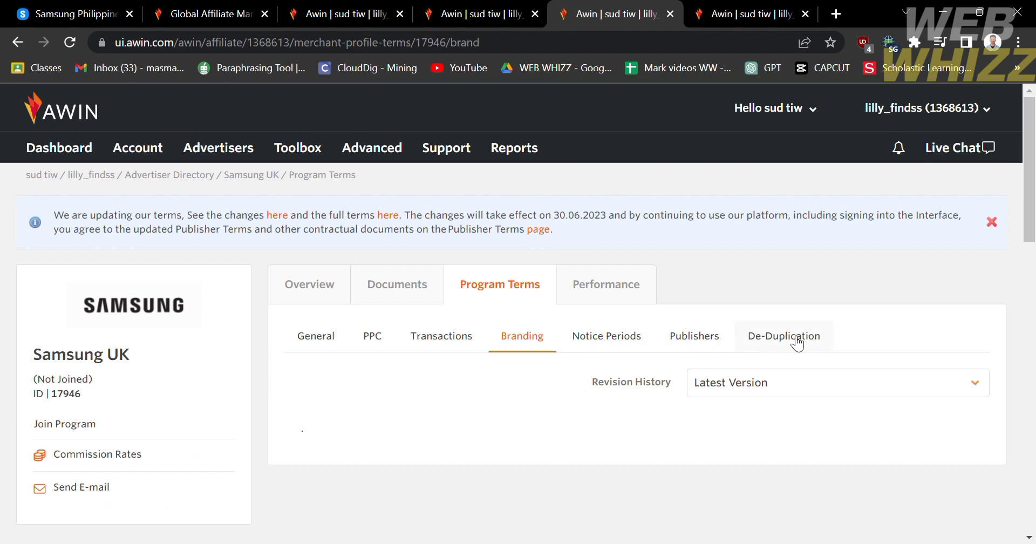
click(647, 292)
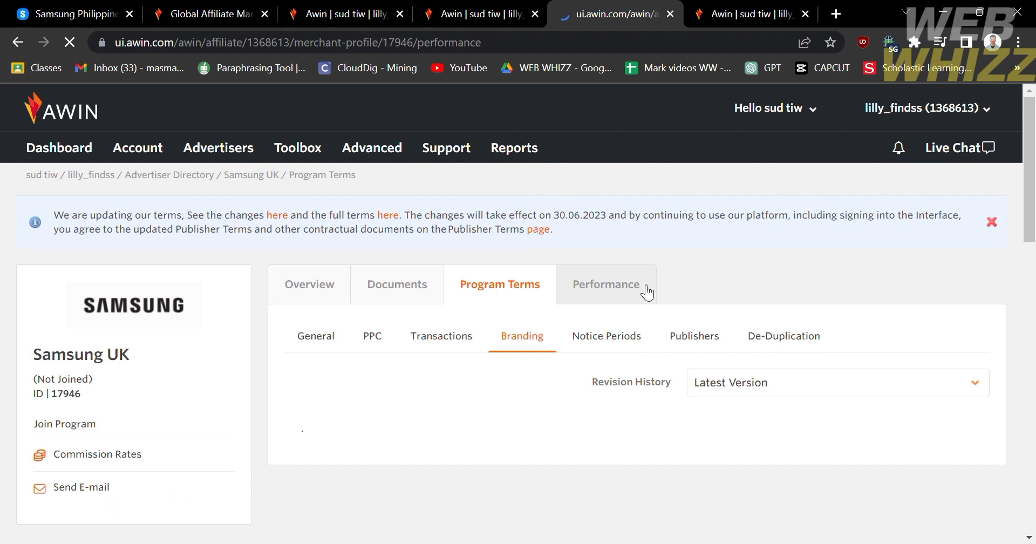
scroll(647, 293, down, 1)
scroll(646, 293, down, 3)
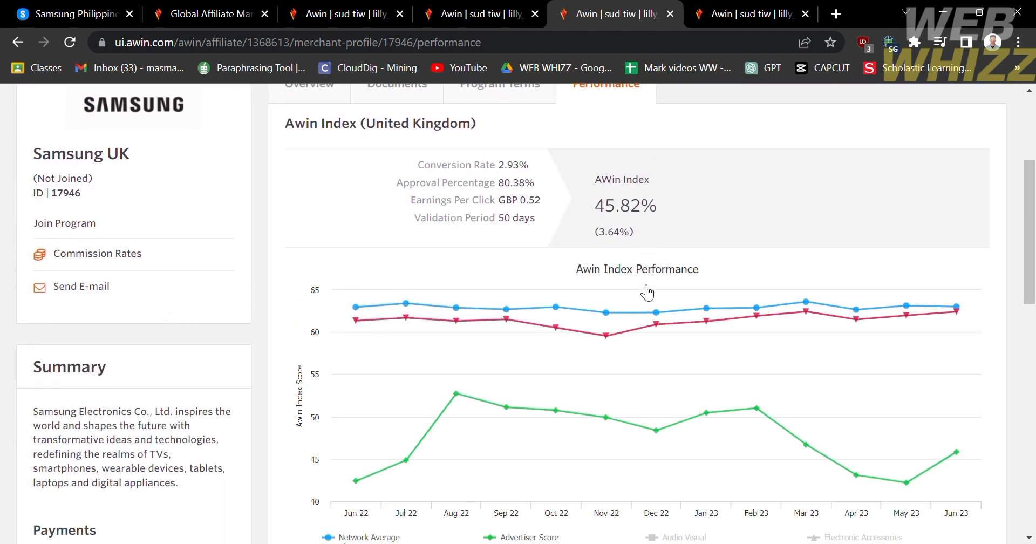
scroll(647, 292, down, 2)
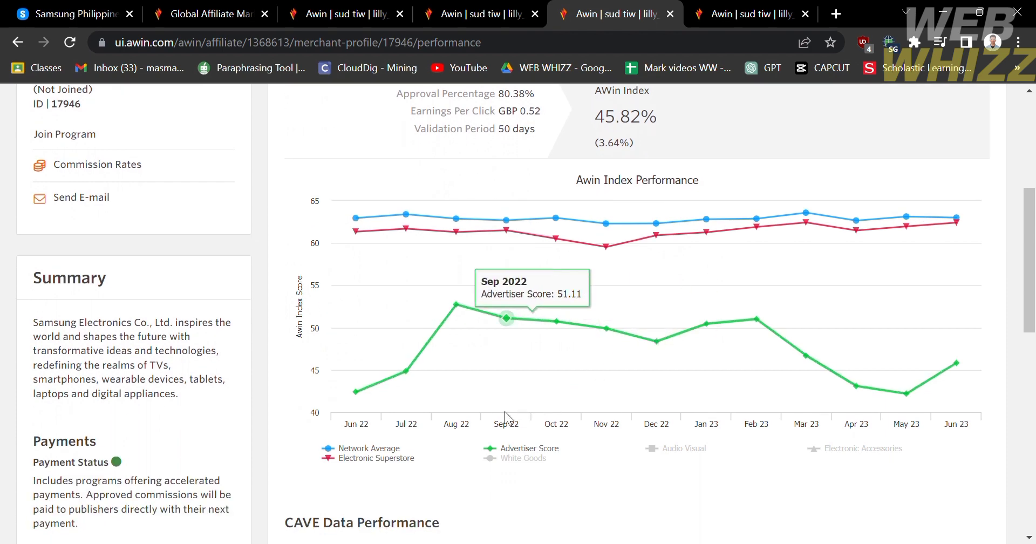
mouse_move(350, 414)
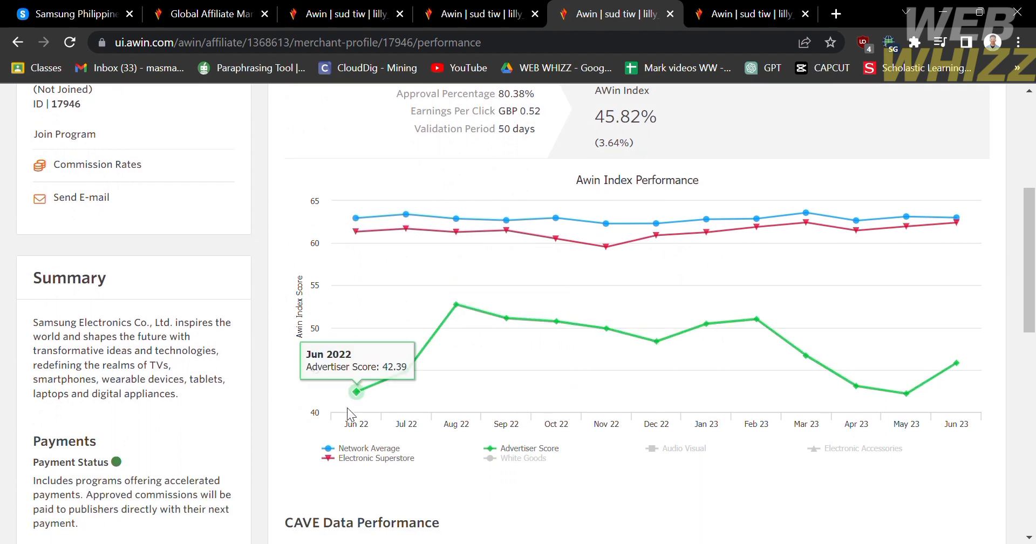
mouse_move(800, 337)
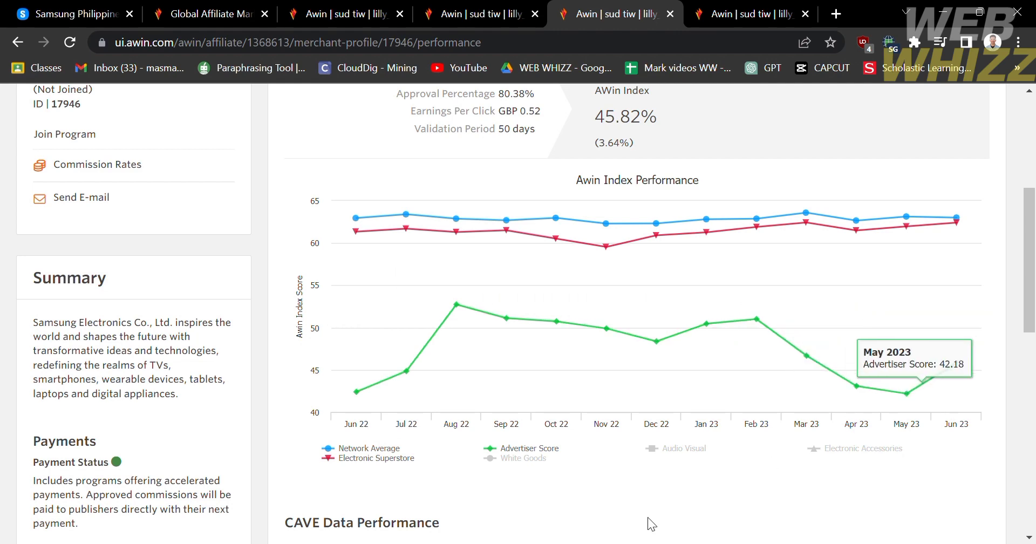
scroll(651, 523, down, 8)
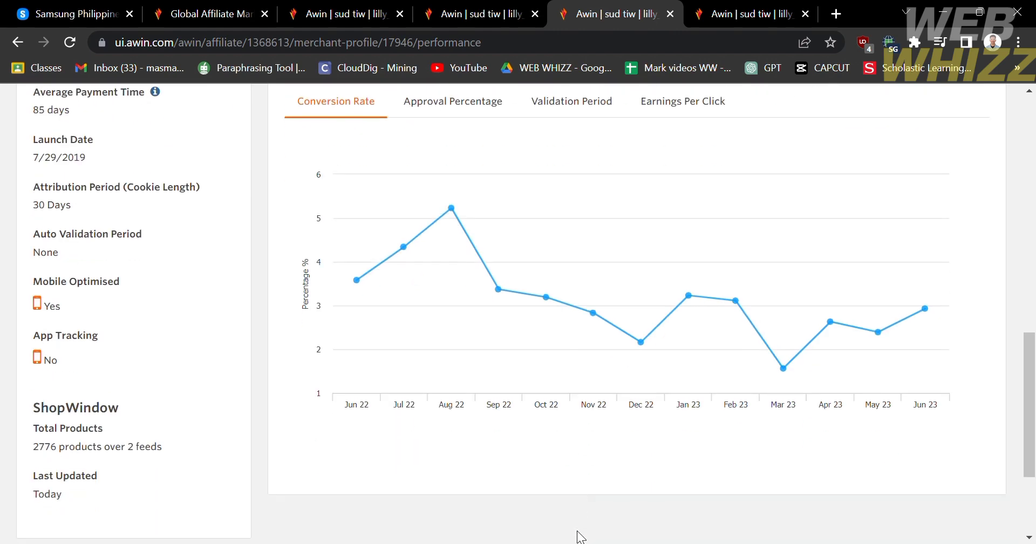
scroll(580, 535, up, 9)
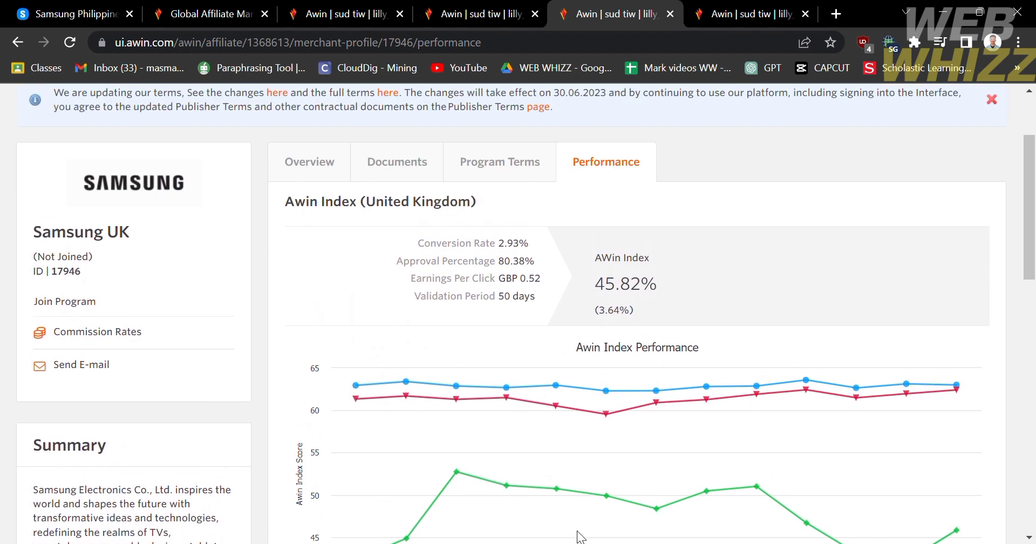
scroll(580, 535, up, 1)
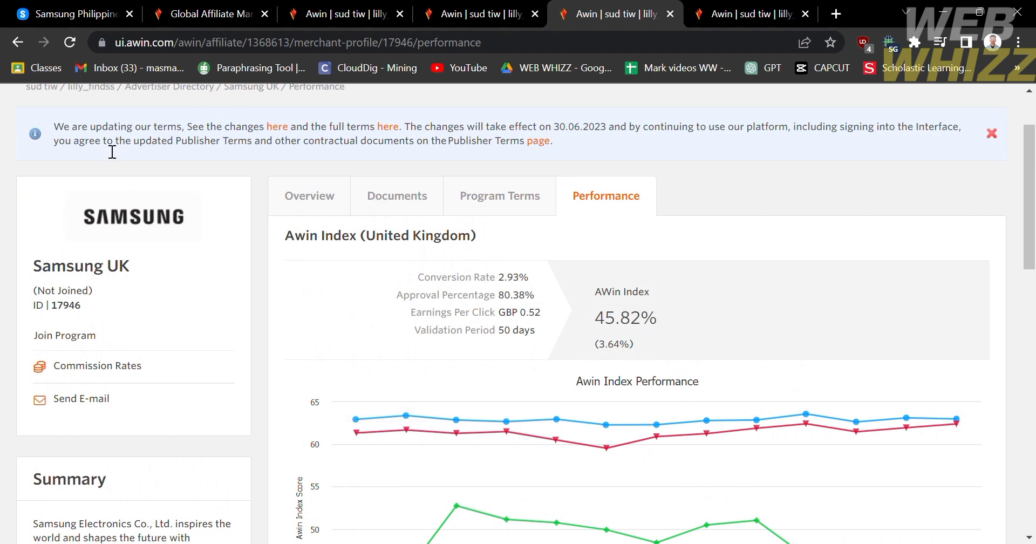
- Return to the Samsung program list and open Samsung UK's commission rates
click(18, 42)
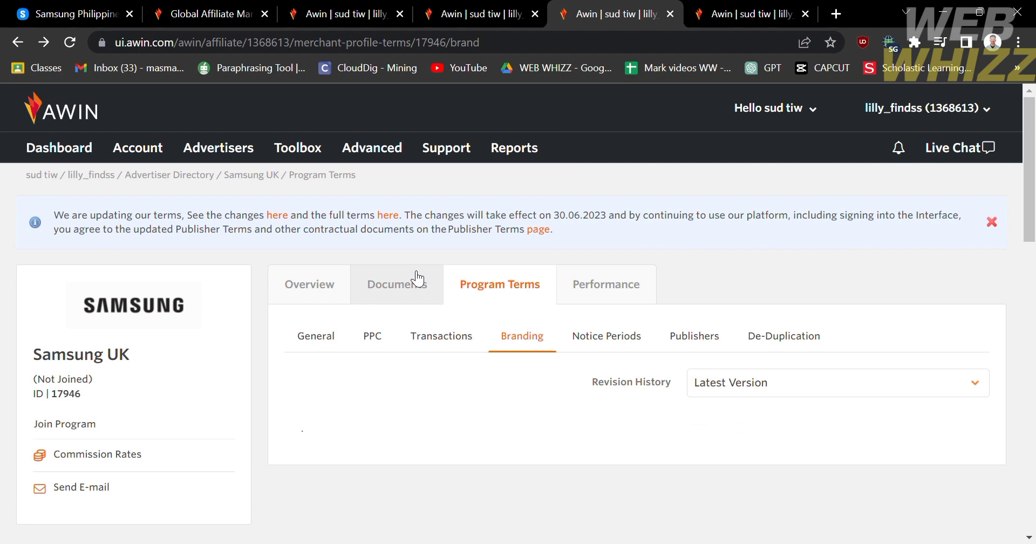
click(18, 43)
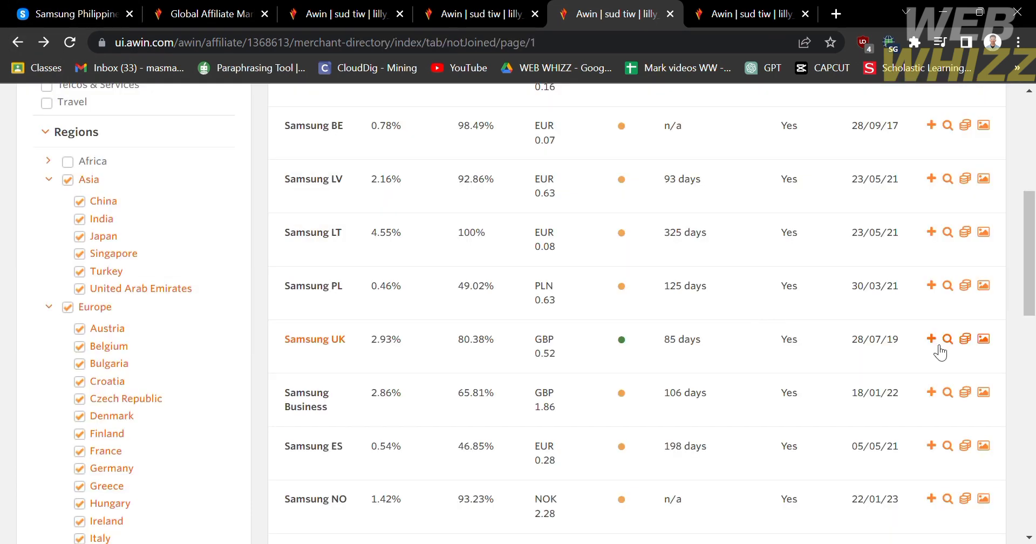
click(969, 344)
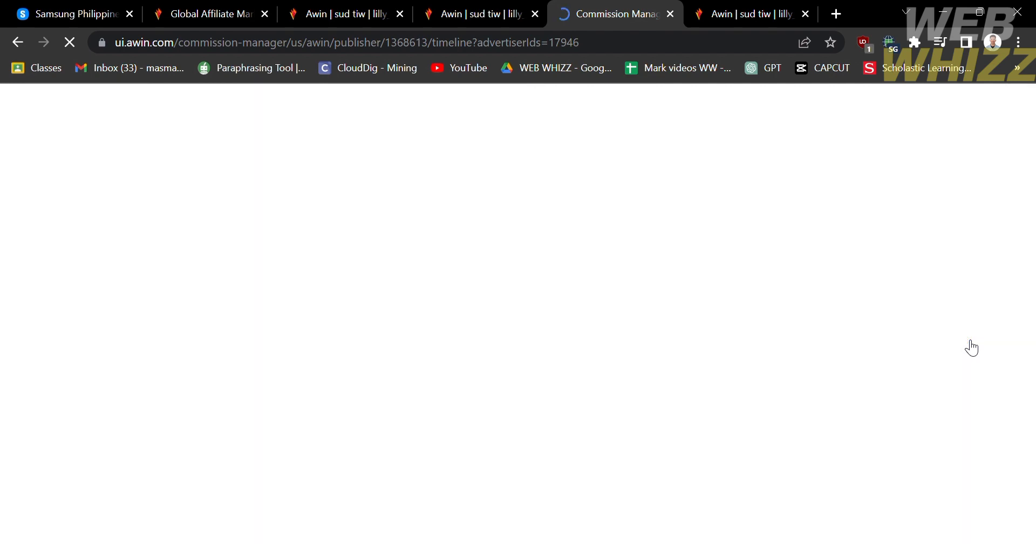
- Review the Samsung UK commission table, 3.00% for every product group, then return to the directory
scroll(526, 362, down, 2)
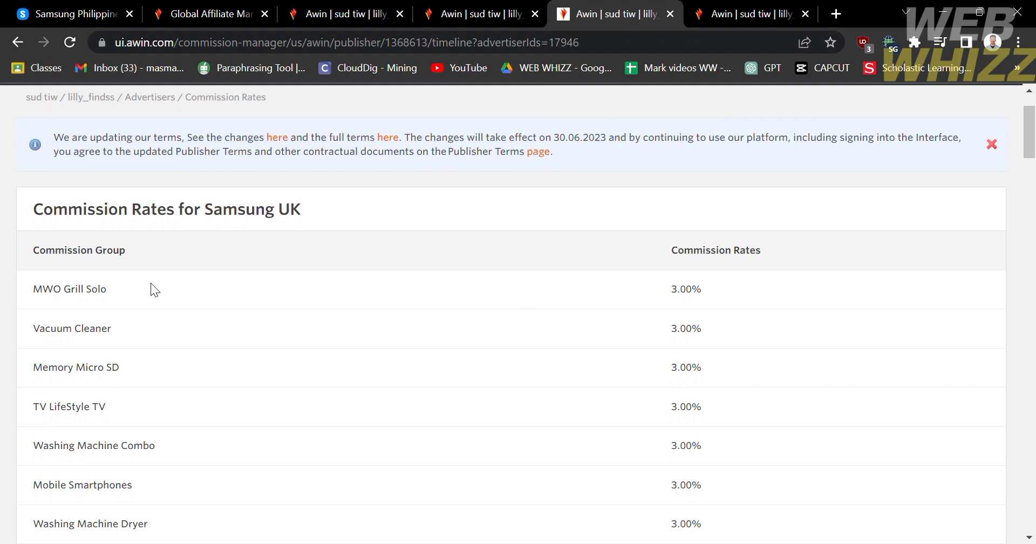
scroll(247, 515, down, 2)
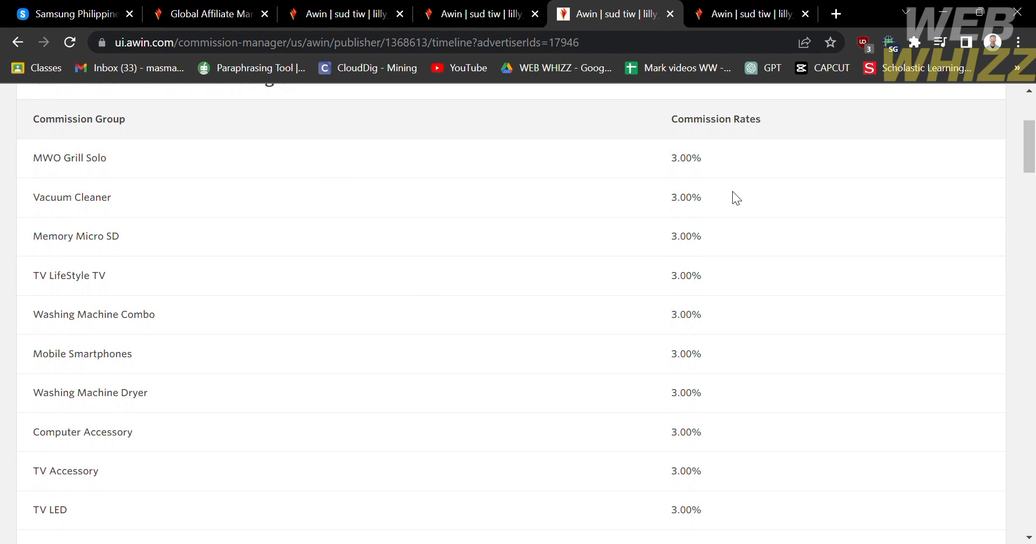
scroll(721, 323, down, 18)
scroll(722, 323, down, 20)
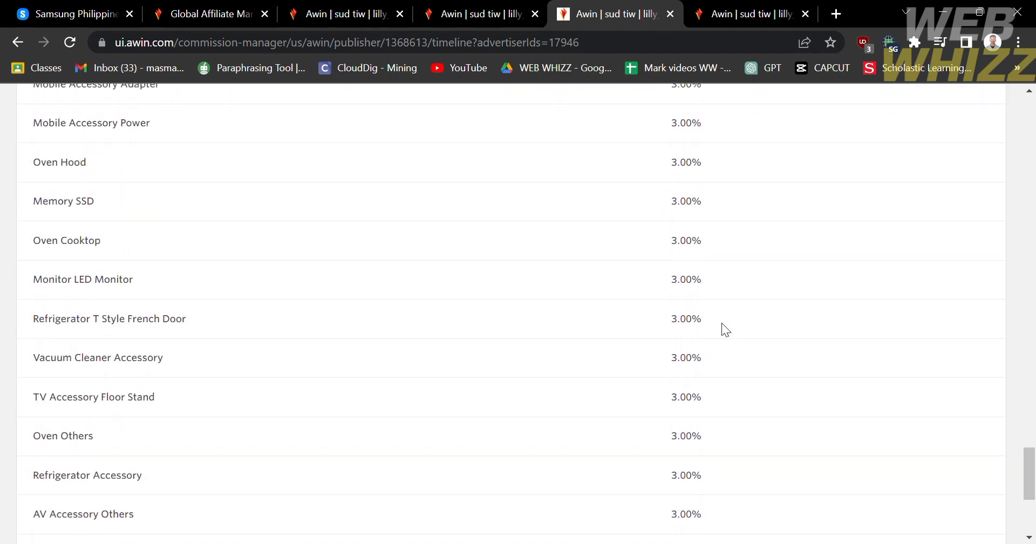
scroll(721, 323, up, 20)
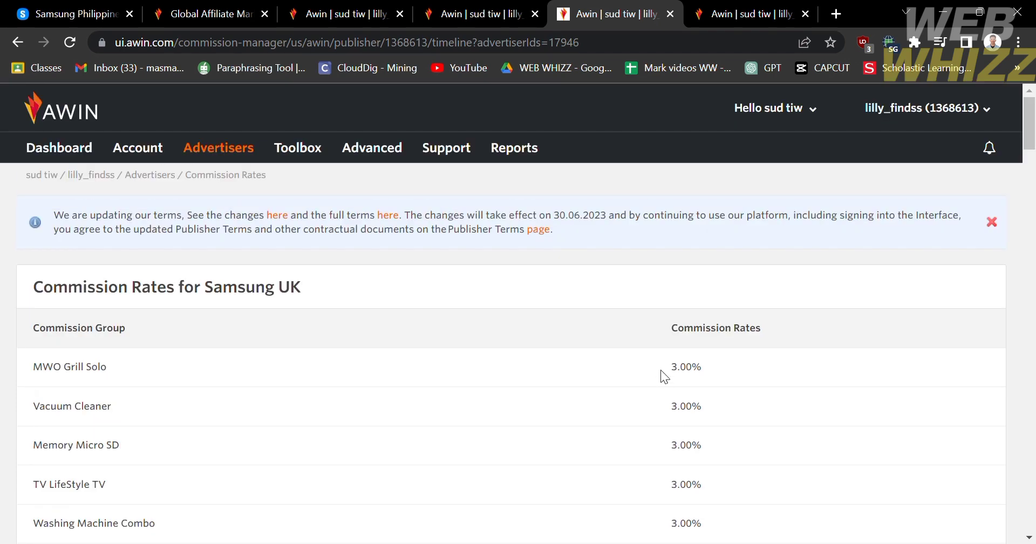
click(18, 42)
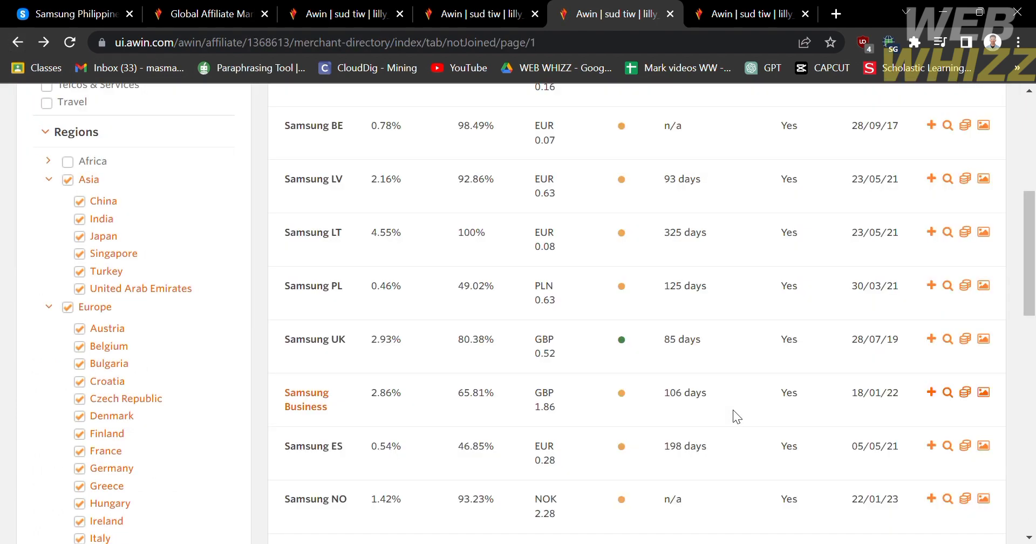
- Start a Join Program application for Samsung UK
click(937, 341)
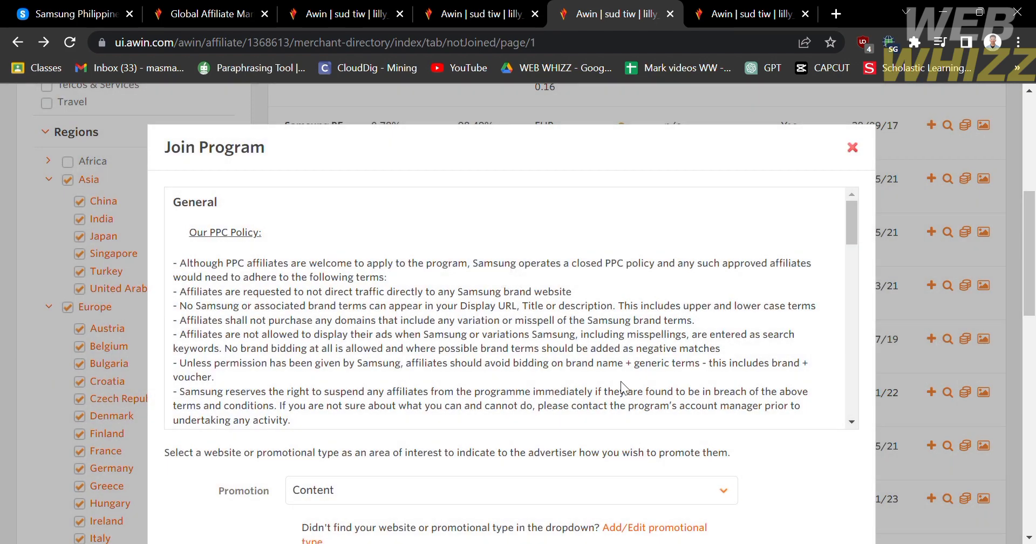
- Read through the Samsung UK joining terms in the Join Program window
scroll(621, 381, down, 13)
scroll(611, 381, down, 3)
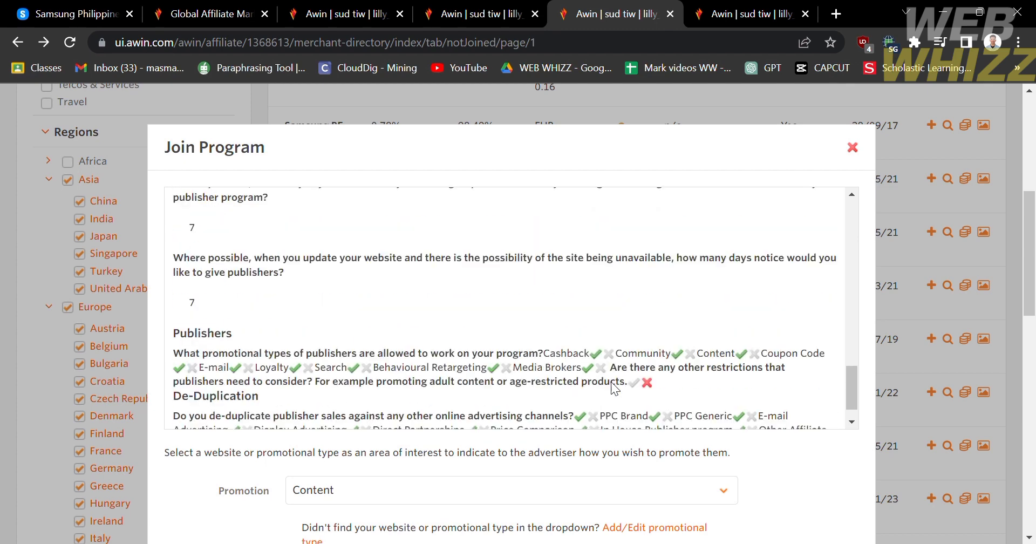
scroll(779, 471, down, 5)
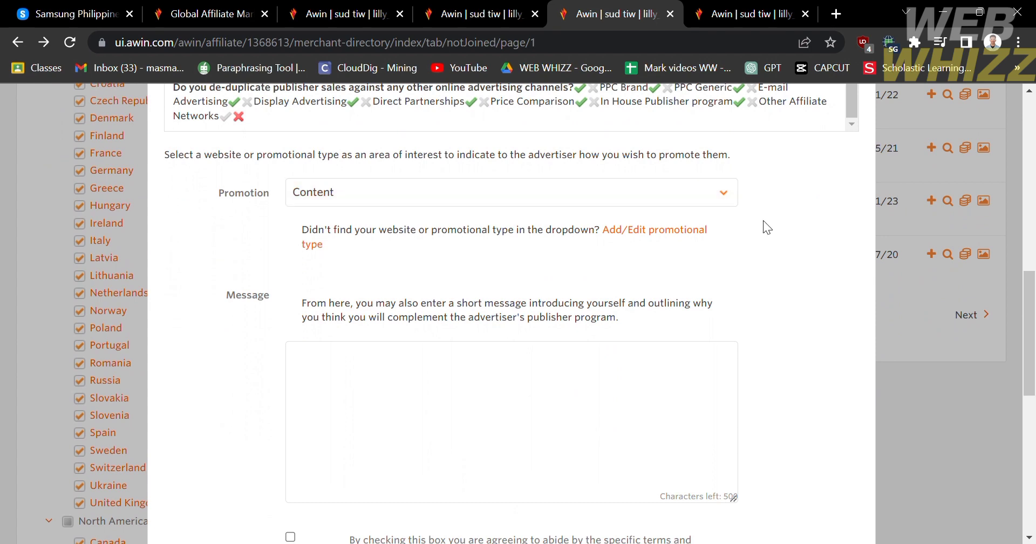
scroll(763, 220, down, 3)
scroll(399, 193, up, 1)
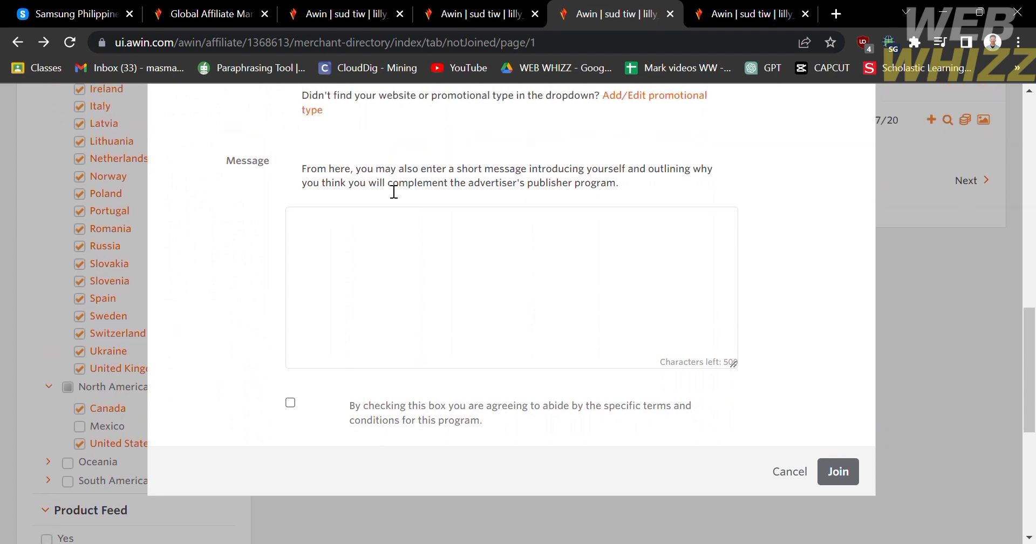
- Select the message box, tick the terms agreement, then cancel without joining
click(399, 242)
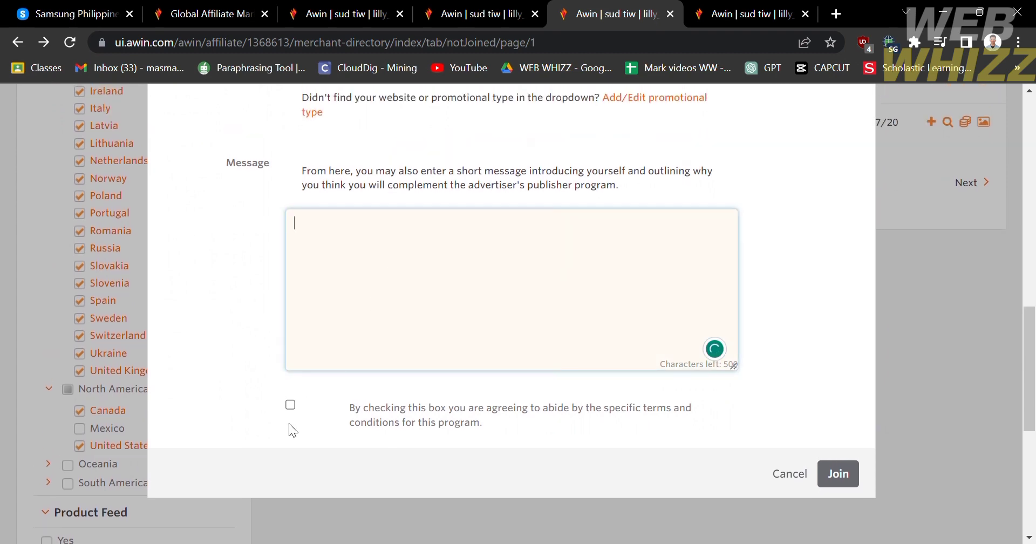
click(290, 406)
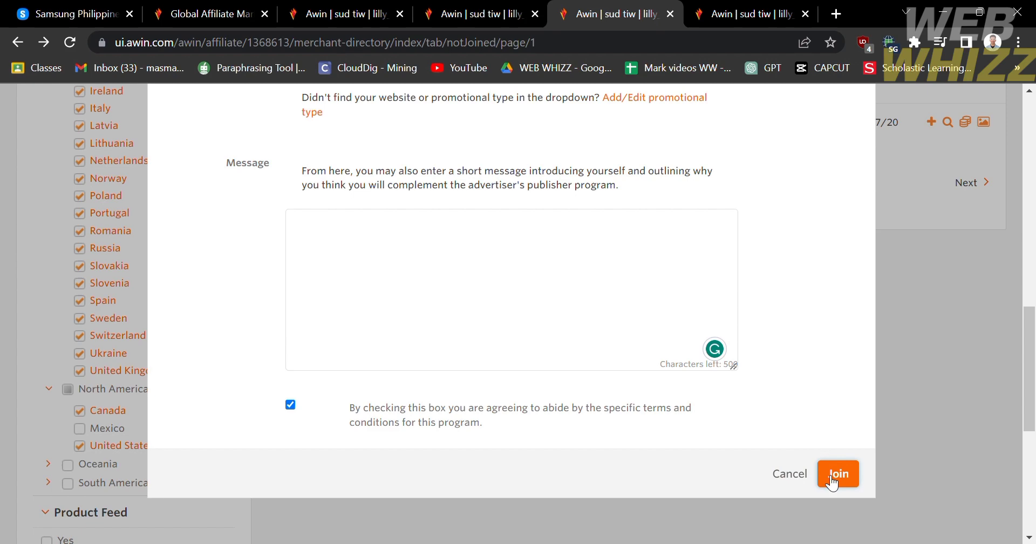
click(791, 473)
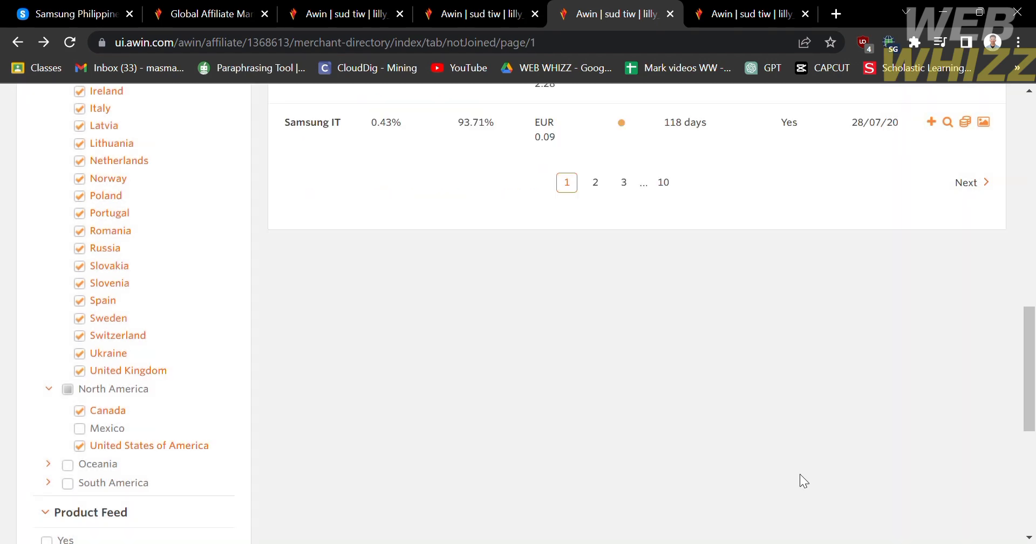
scroll(846, 179, up, 15)
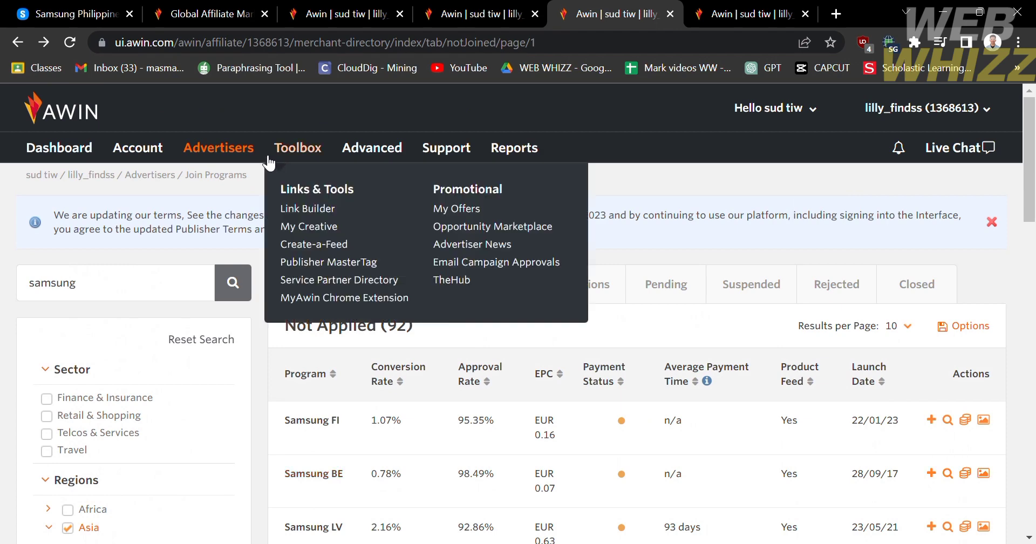
- Go from Account to Payment Details and review Tax Residency India and the bank details section
mouse_move(122, 151)
mouse_move(303, 144)
click(143, 156)
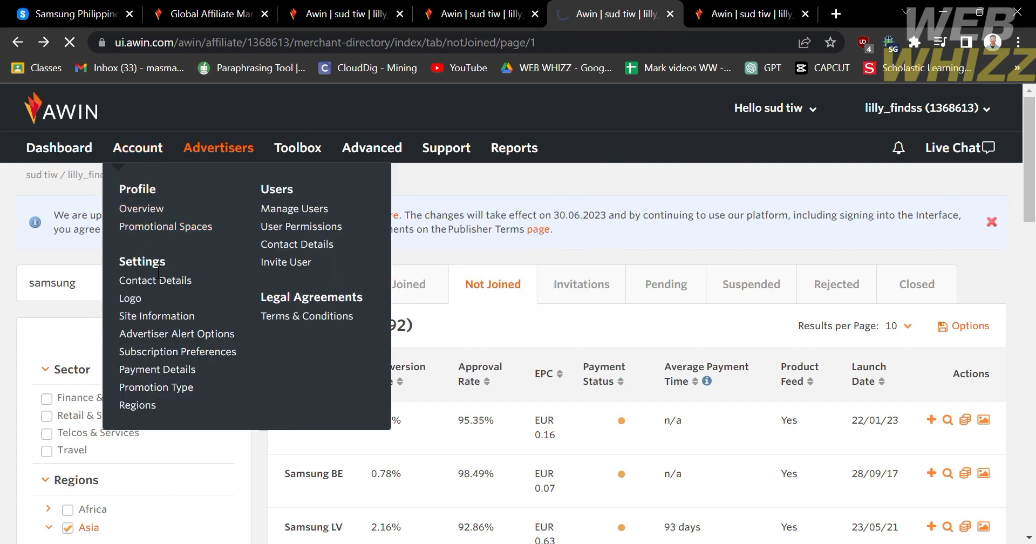
mouse_move(155, 152)
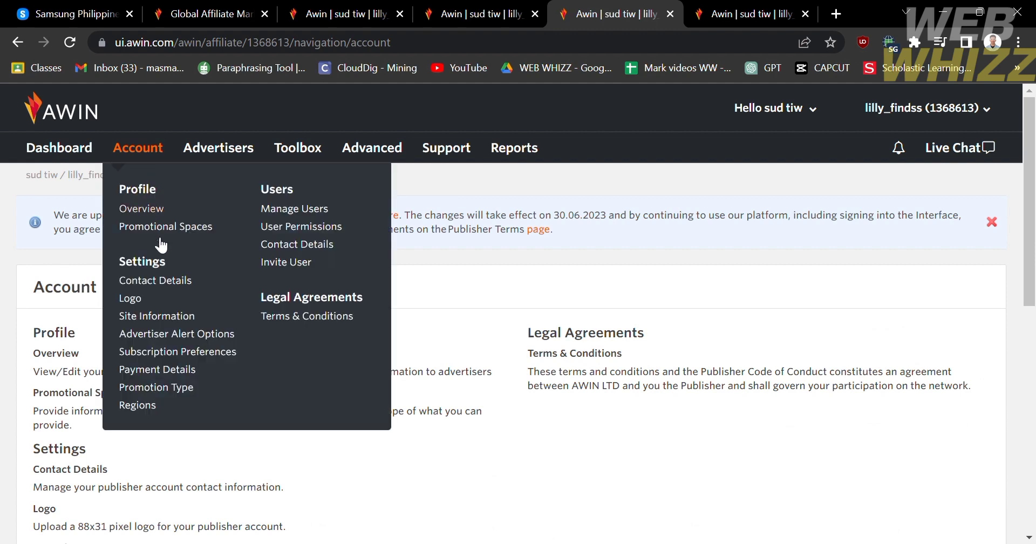
click(183, 373)
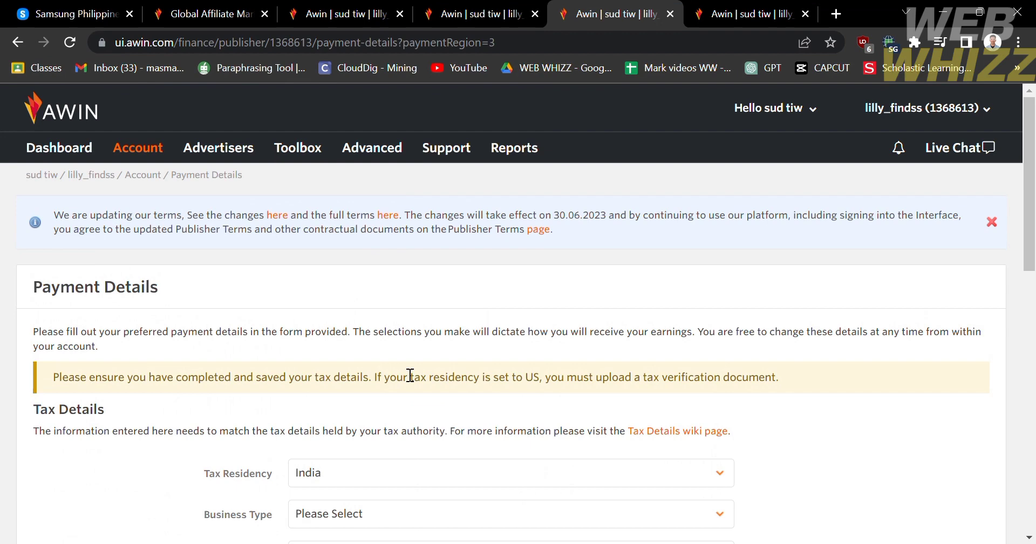
scroll(410, 375, down, 10)
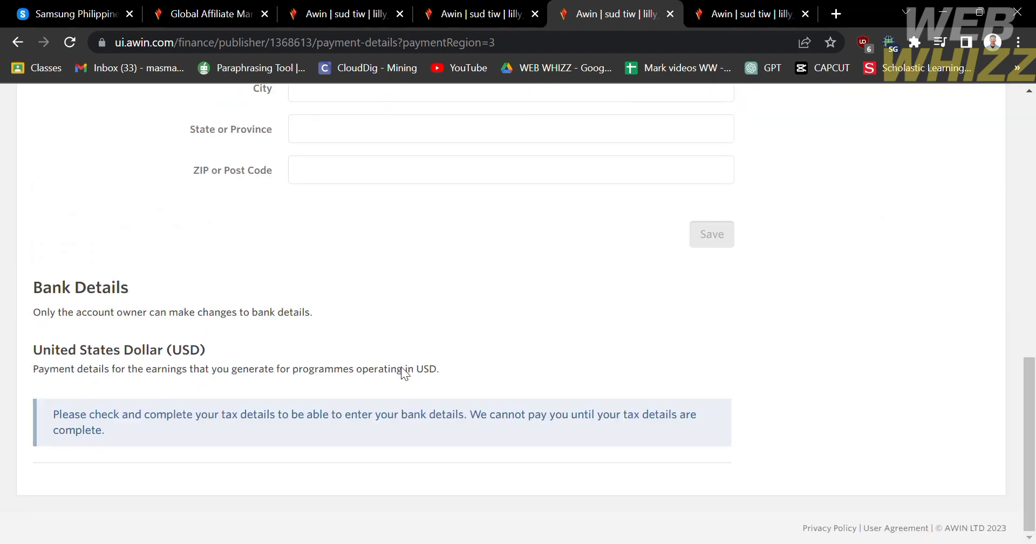
scroll(410, 375, up, 9)
scroll(410, 375, up, 1)
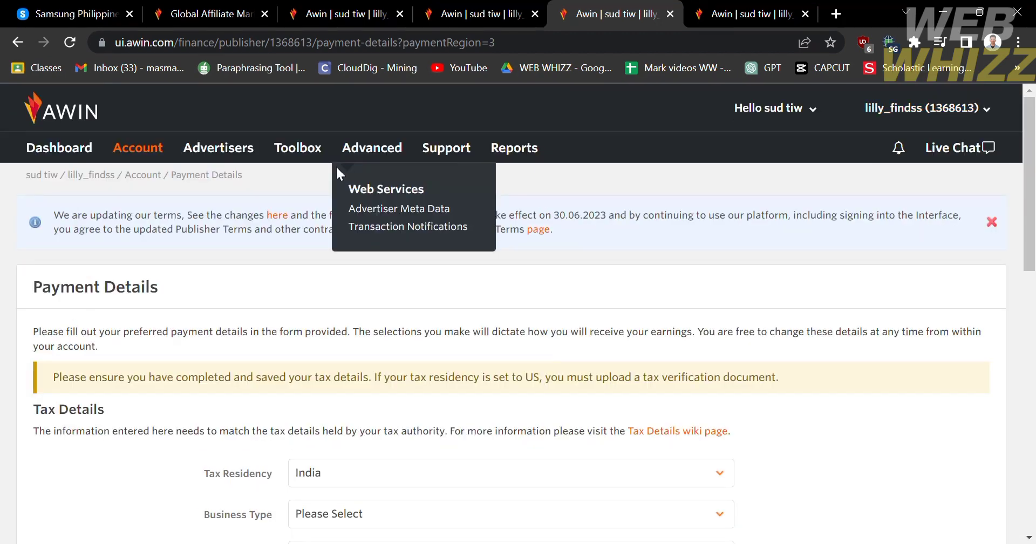
mouse_move(214, 154)
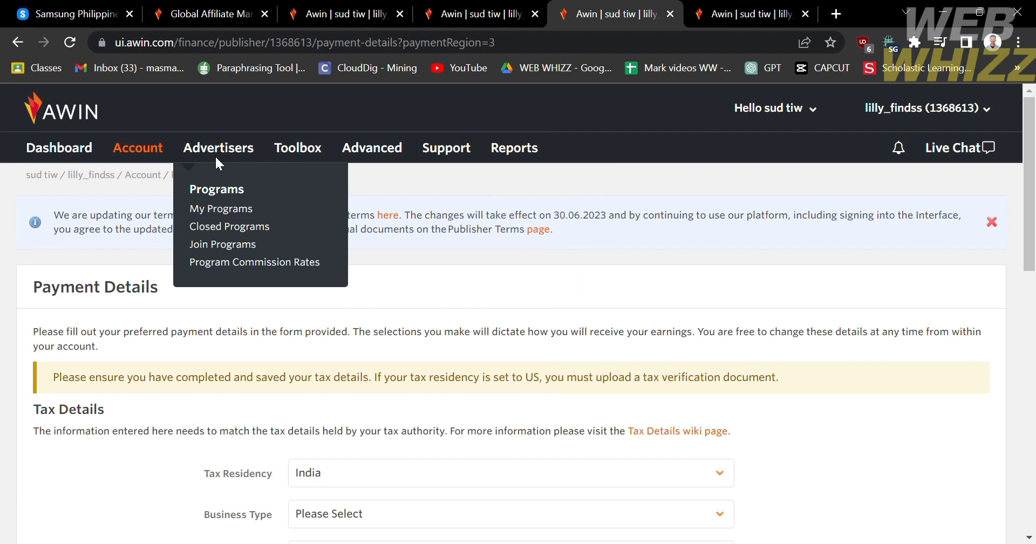